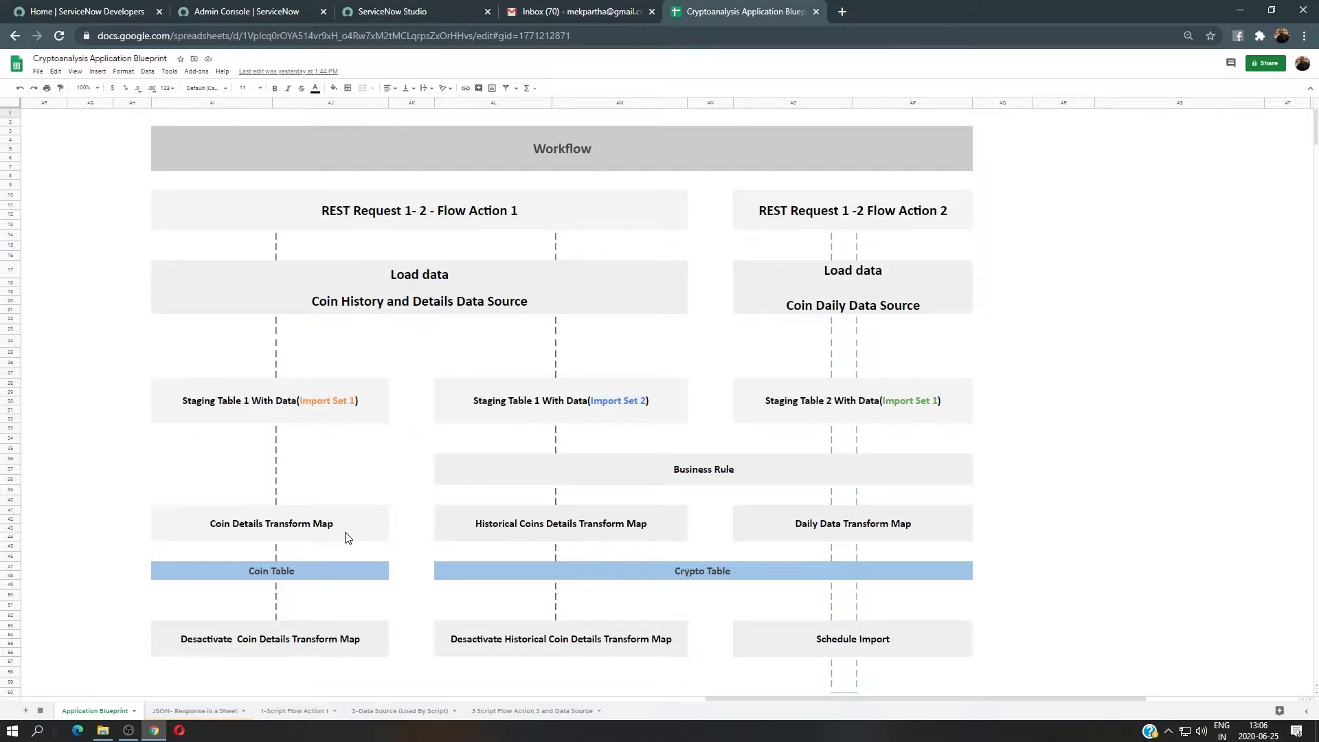
Step: Switch to ServiceNow Studio, closing the unneeded inbox page, and start a new Data Model Table application file
click(446, 9)
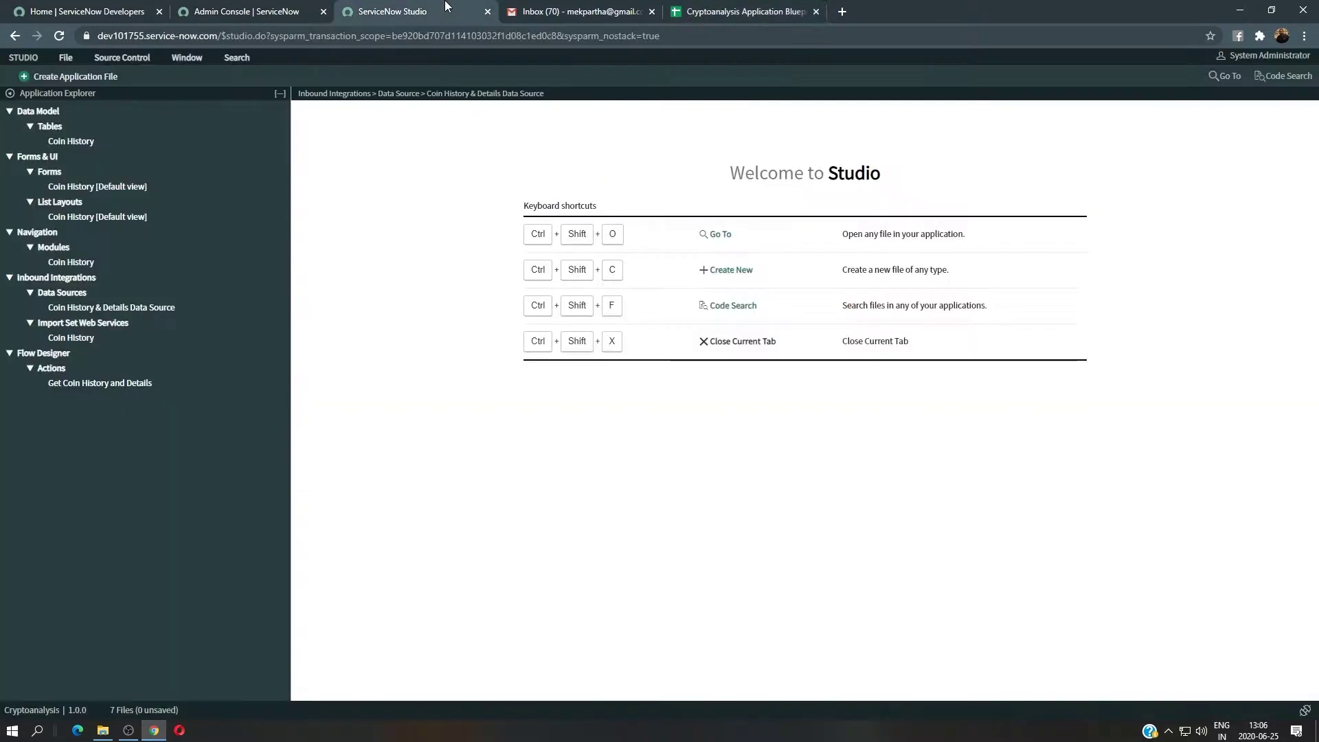
click(652, 13)
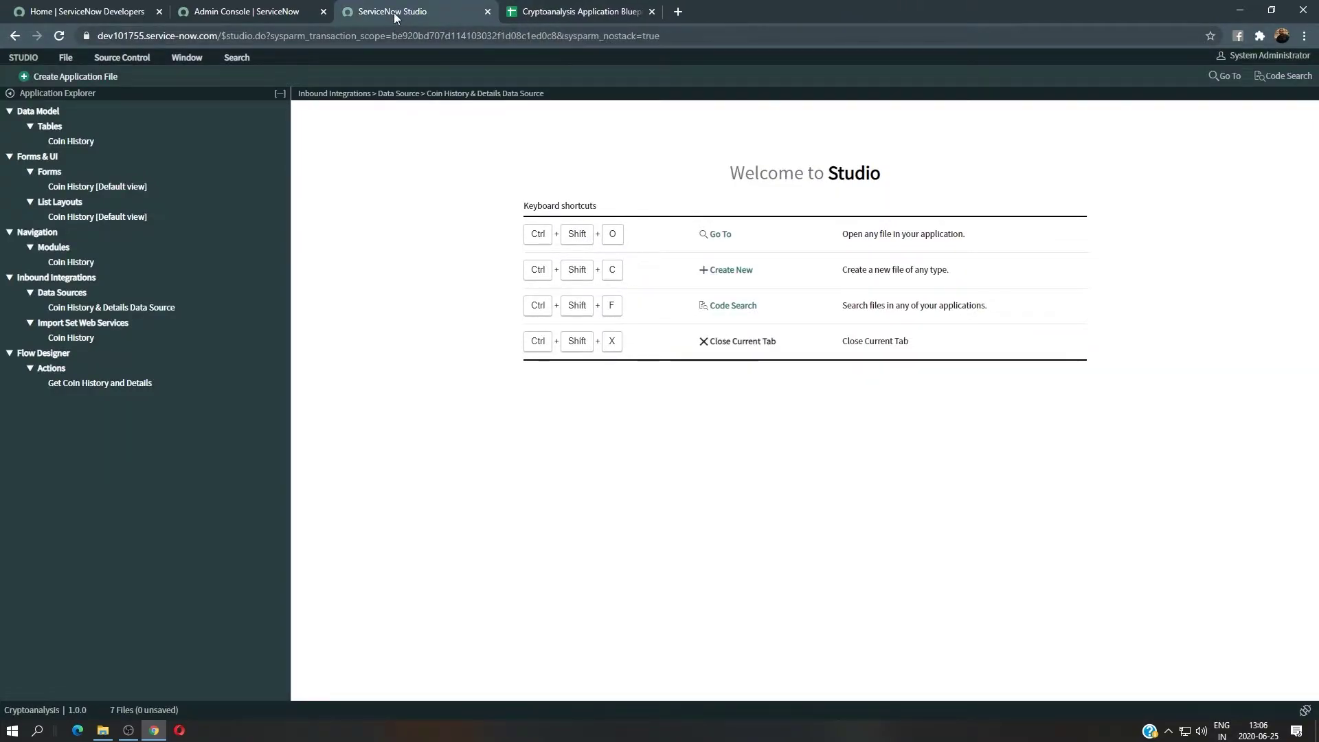
click(76, 76)
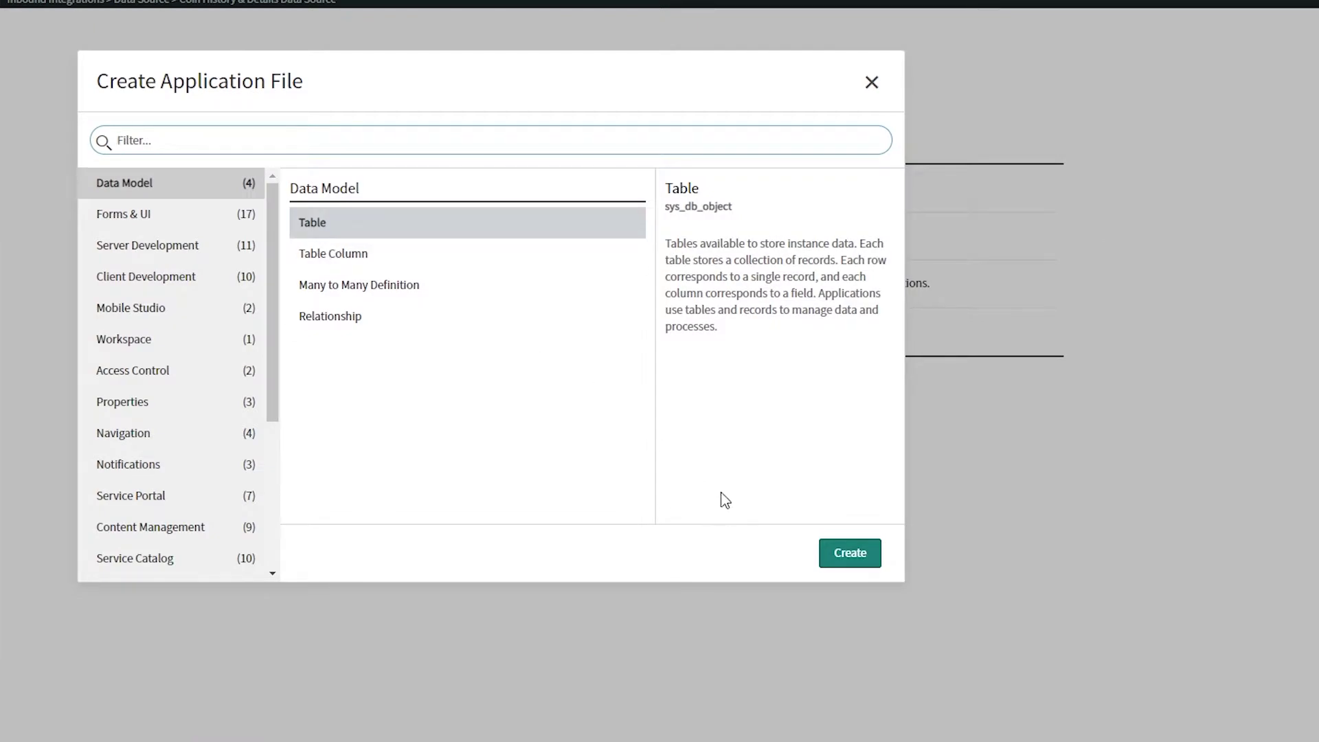
click(850, 556)
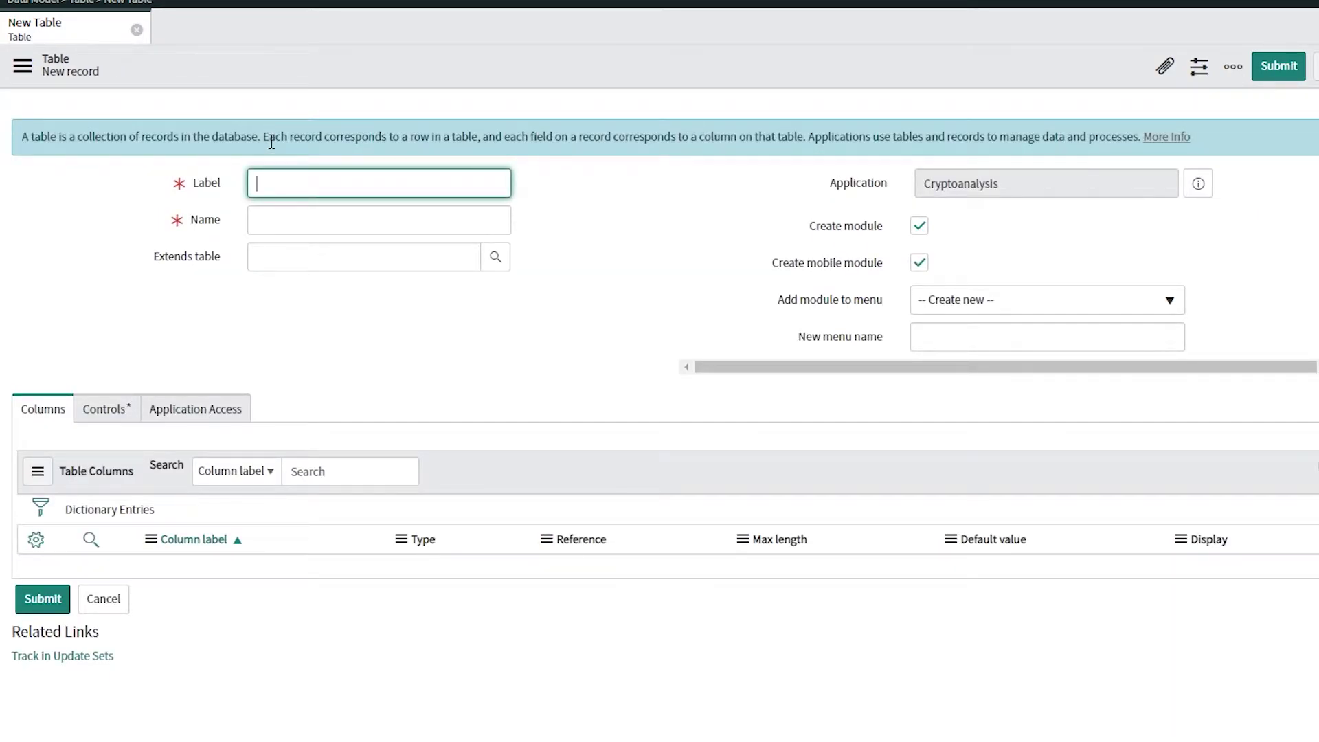
Step: Label the new table Core_Coin and turn off module creation for it
key(BackSpace)
key(BackSpace)
text(Cor)
text(e_core)
key(BackSpace)
key(BackSpace)
key(BackSpace)
text(Coin)
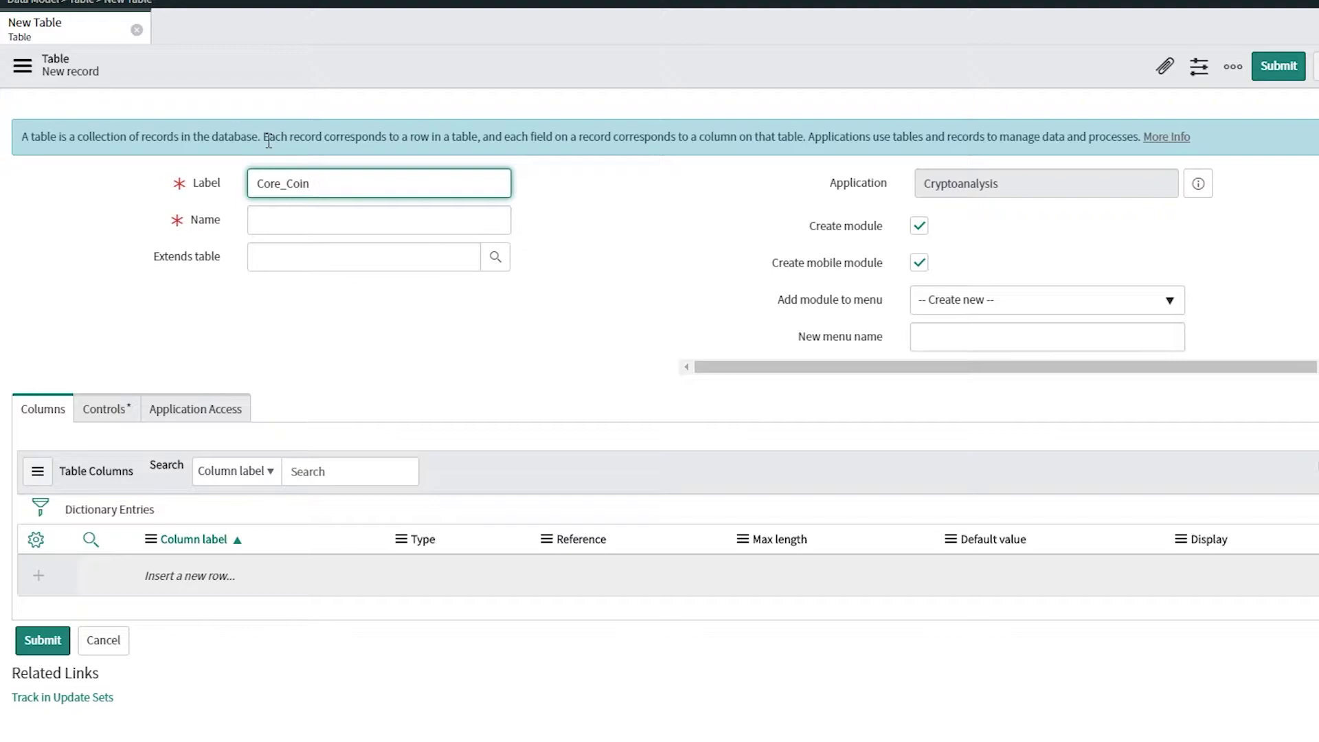
click(841, 244)
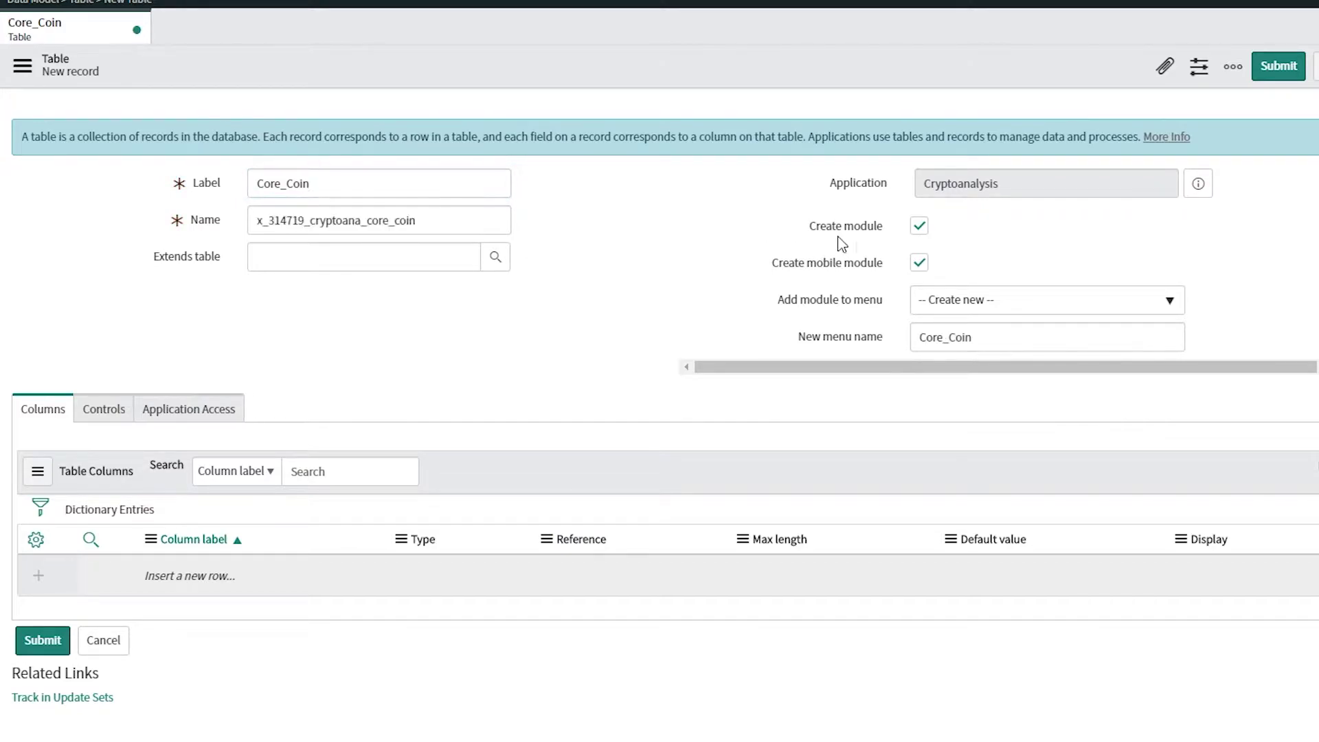
click(919, 226)
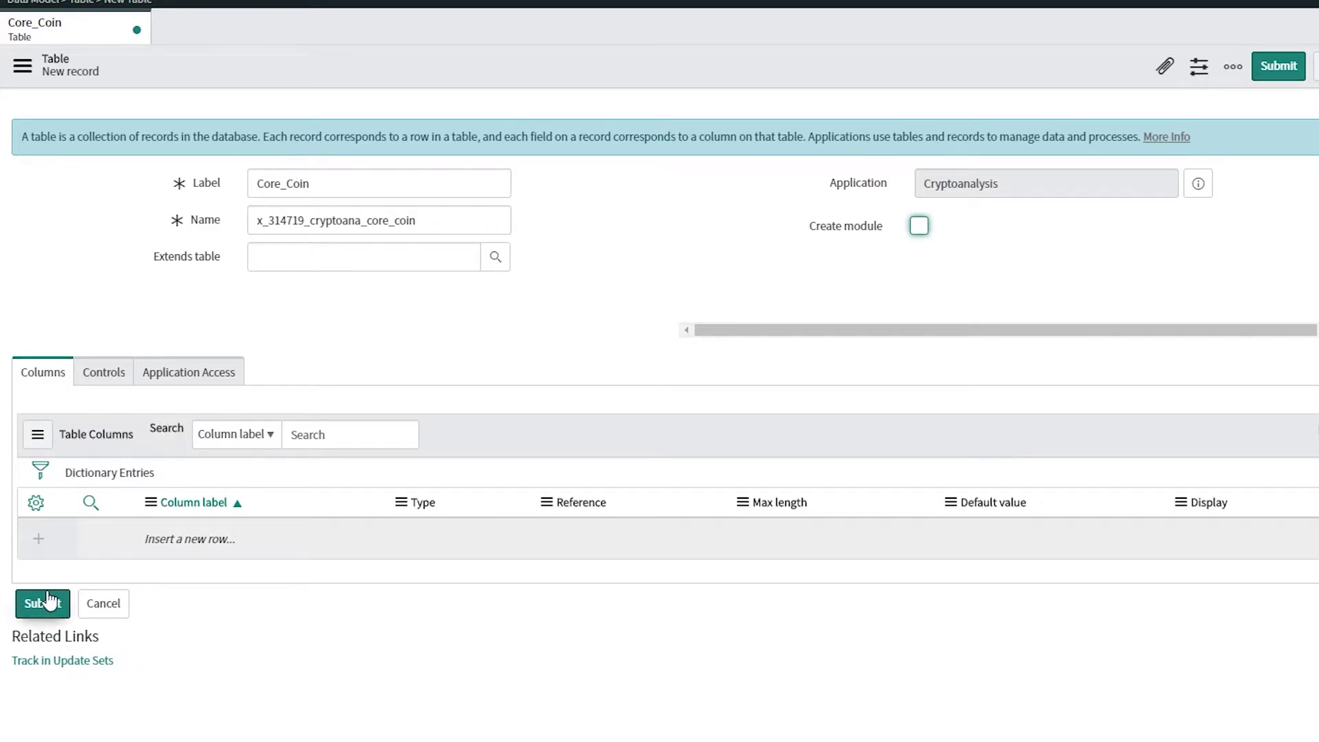
Step: Add two columns labelled ID and Slug to the Core_Coin table
click(176, 539)
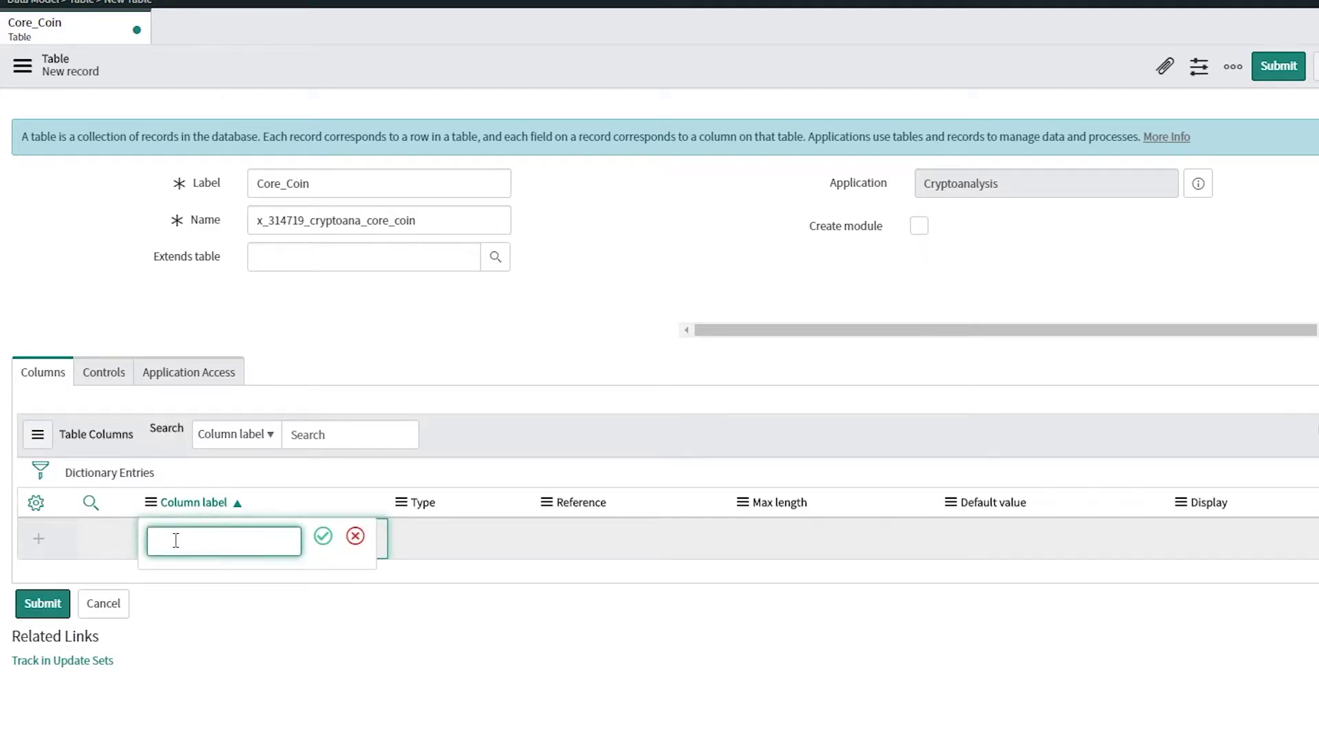
text(ID)
click(323, 535)
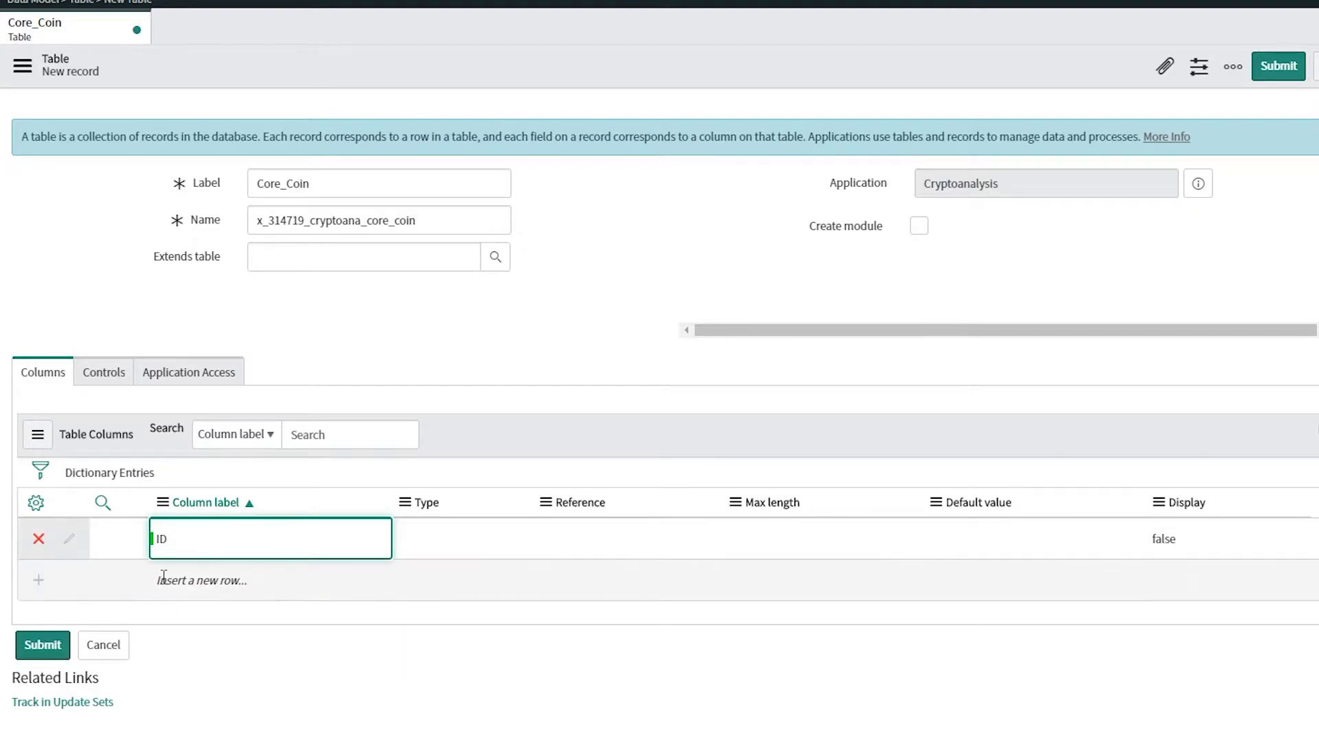
click(184, 578)
text(sLU)
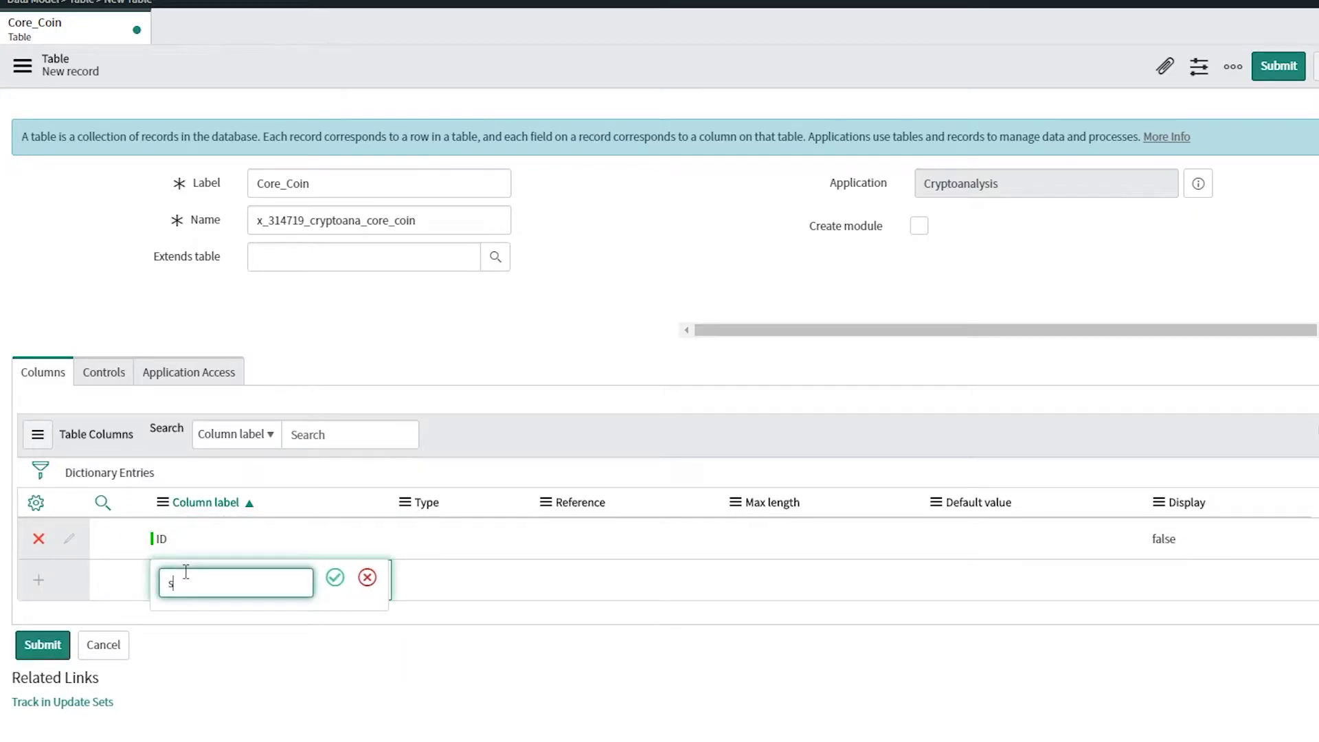
key(BackSpace)
key(BackSpace)
key(BackSpace)
text(Slug)
click(335, 578)
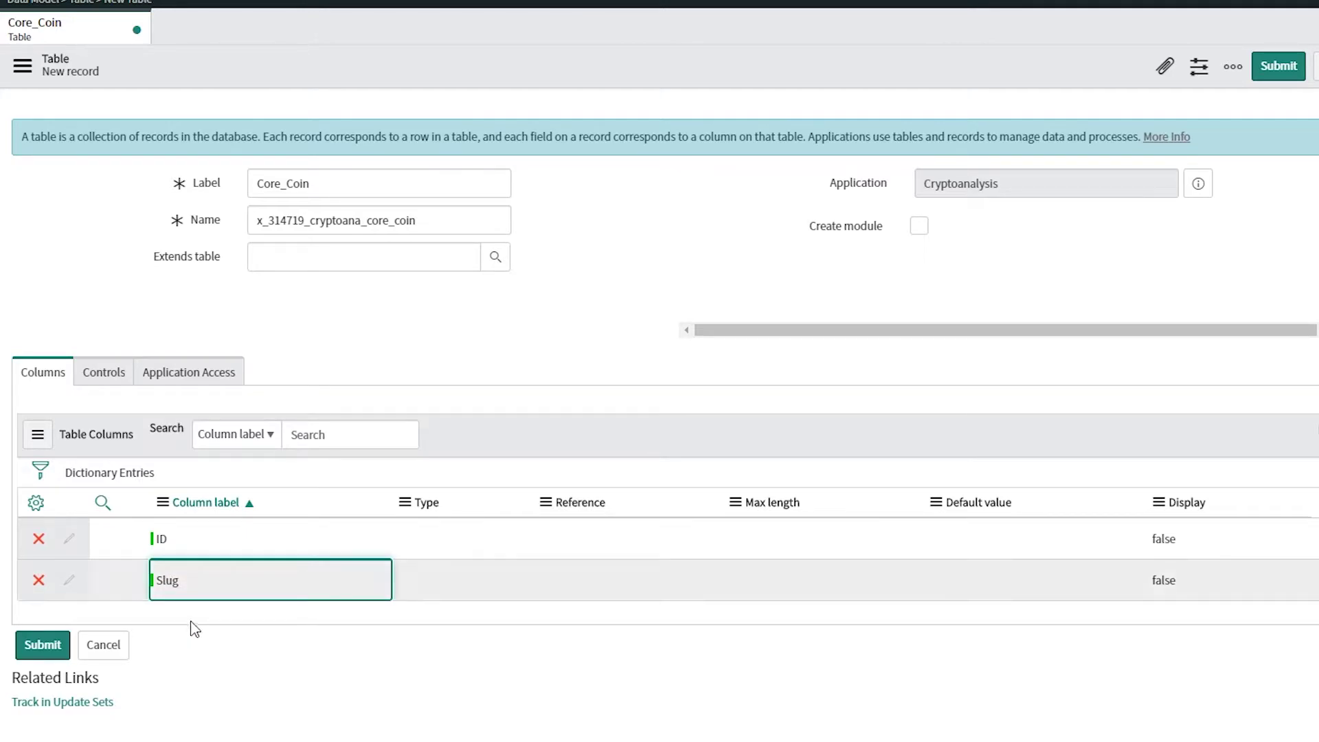
Step: Add two more columns labelled Coin and Uuid below Slug
click(223, 626)
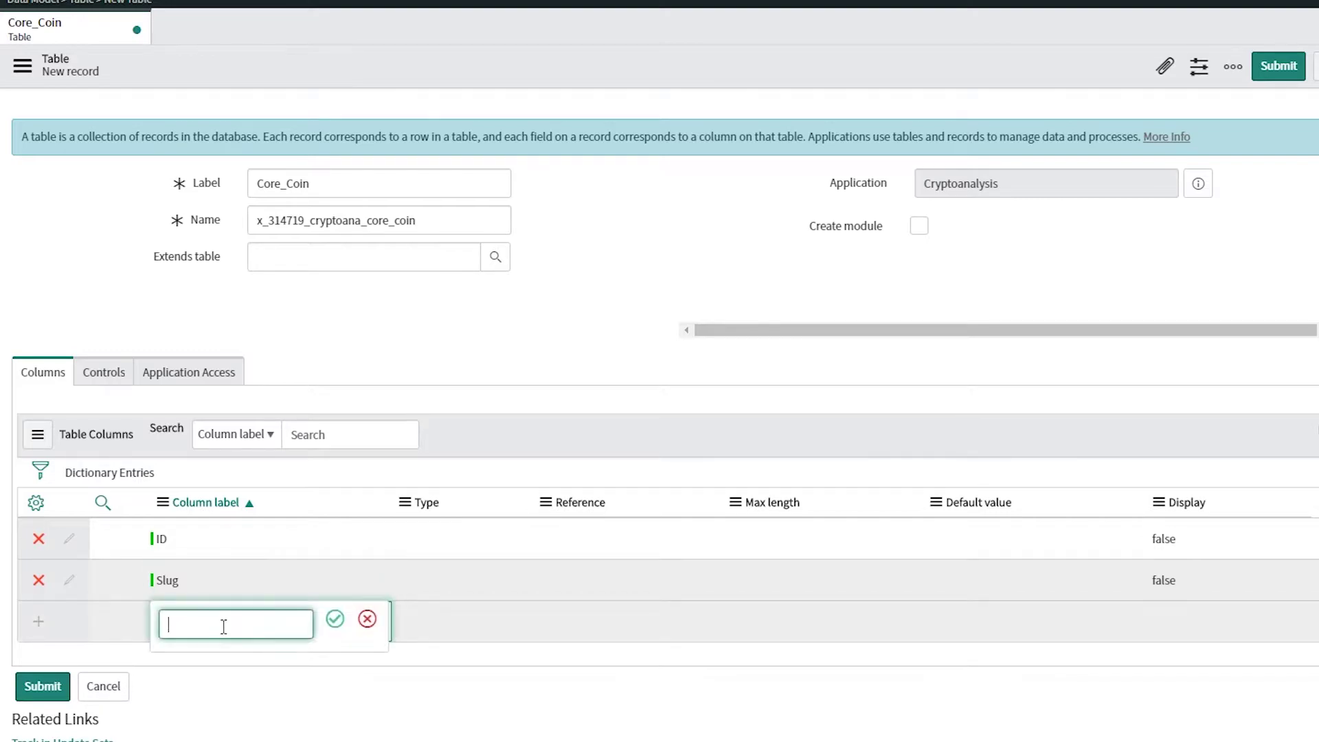
text(Coin)
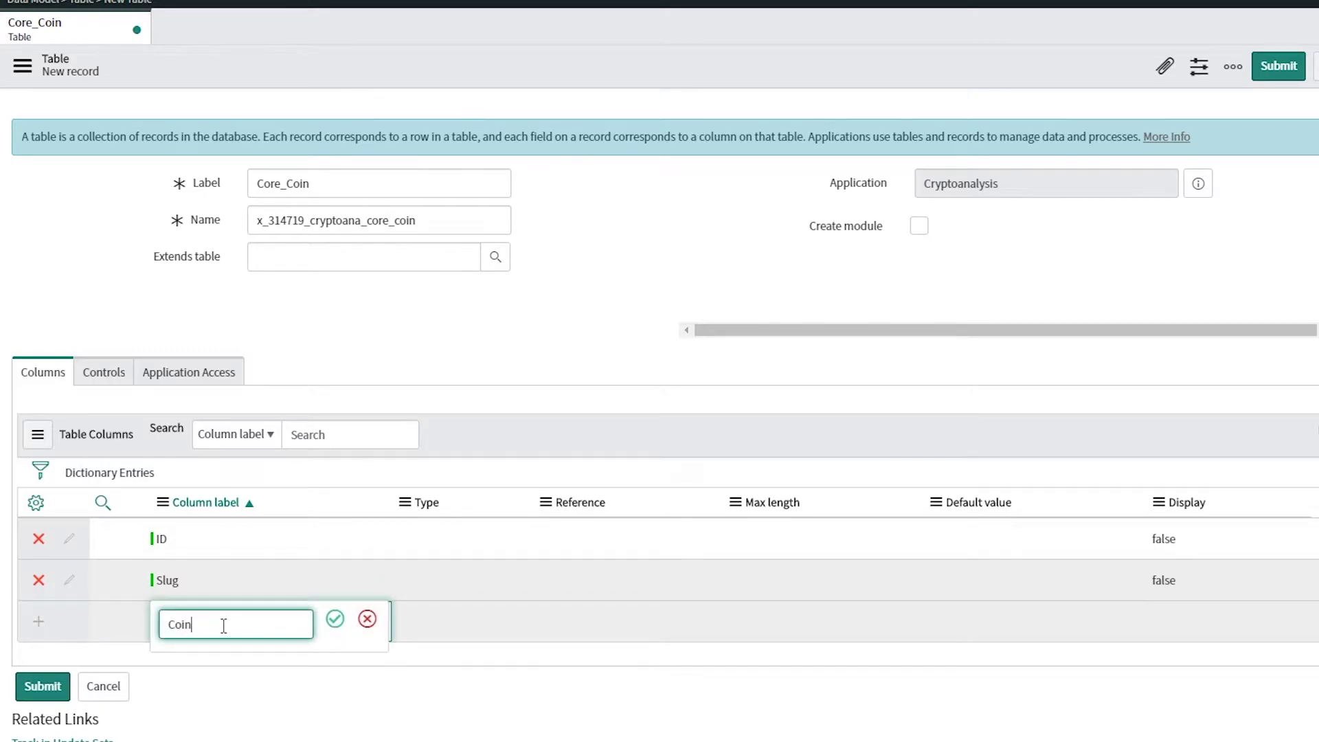
click(334, 619)
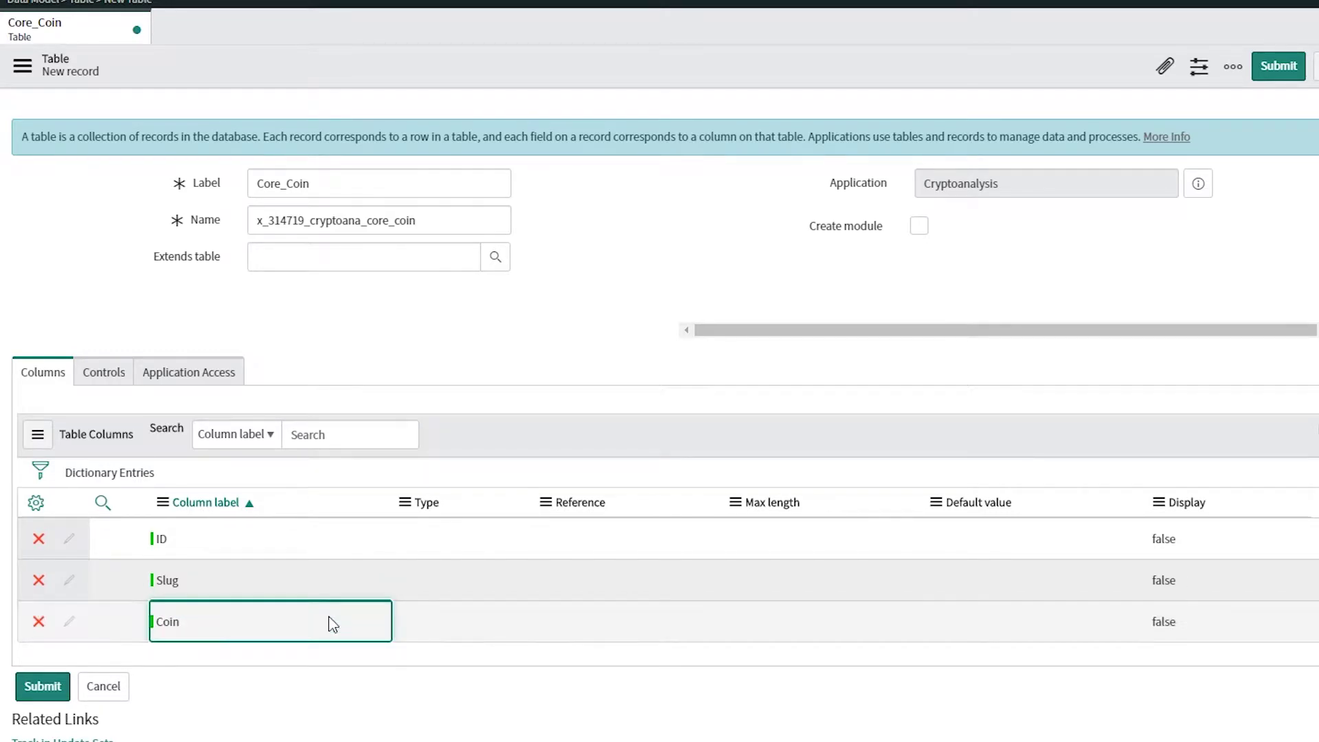
click(214, 660)
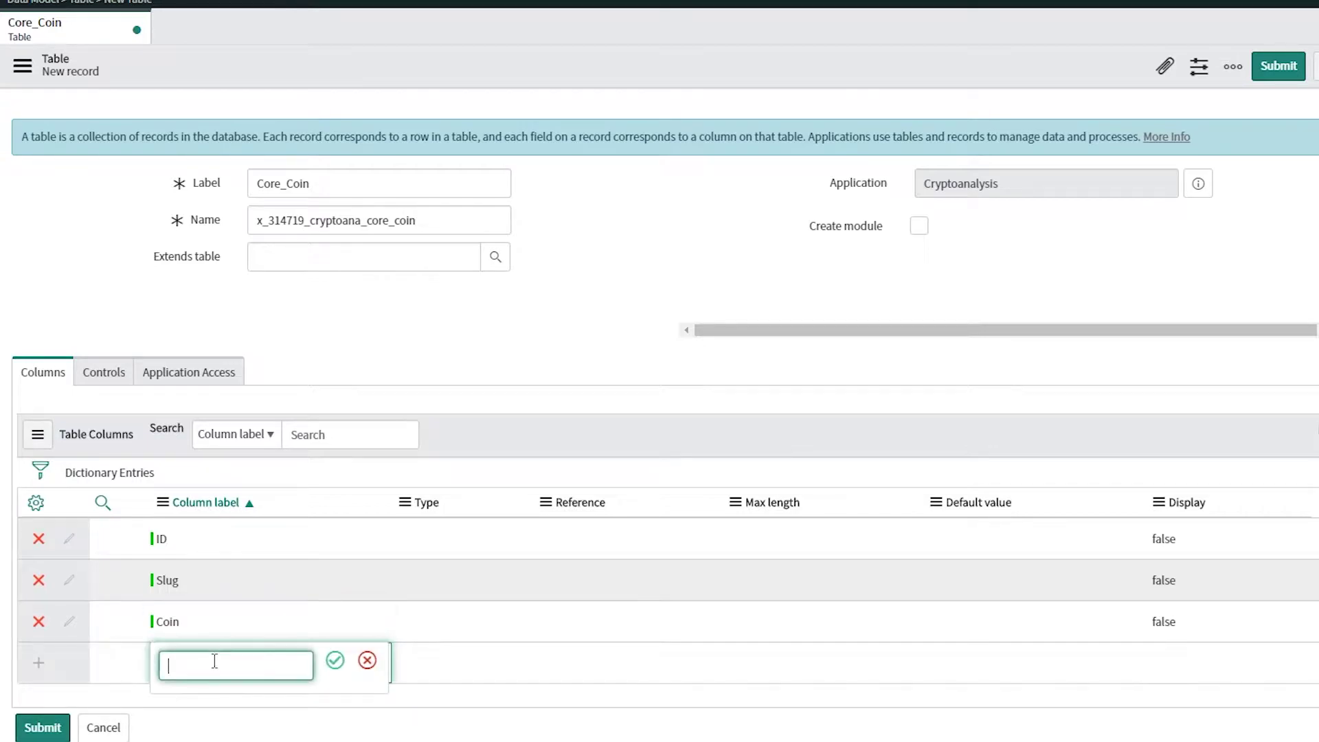
text(Uuu)
text(id)
click(335, 660)
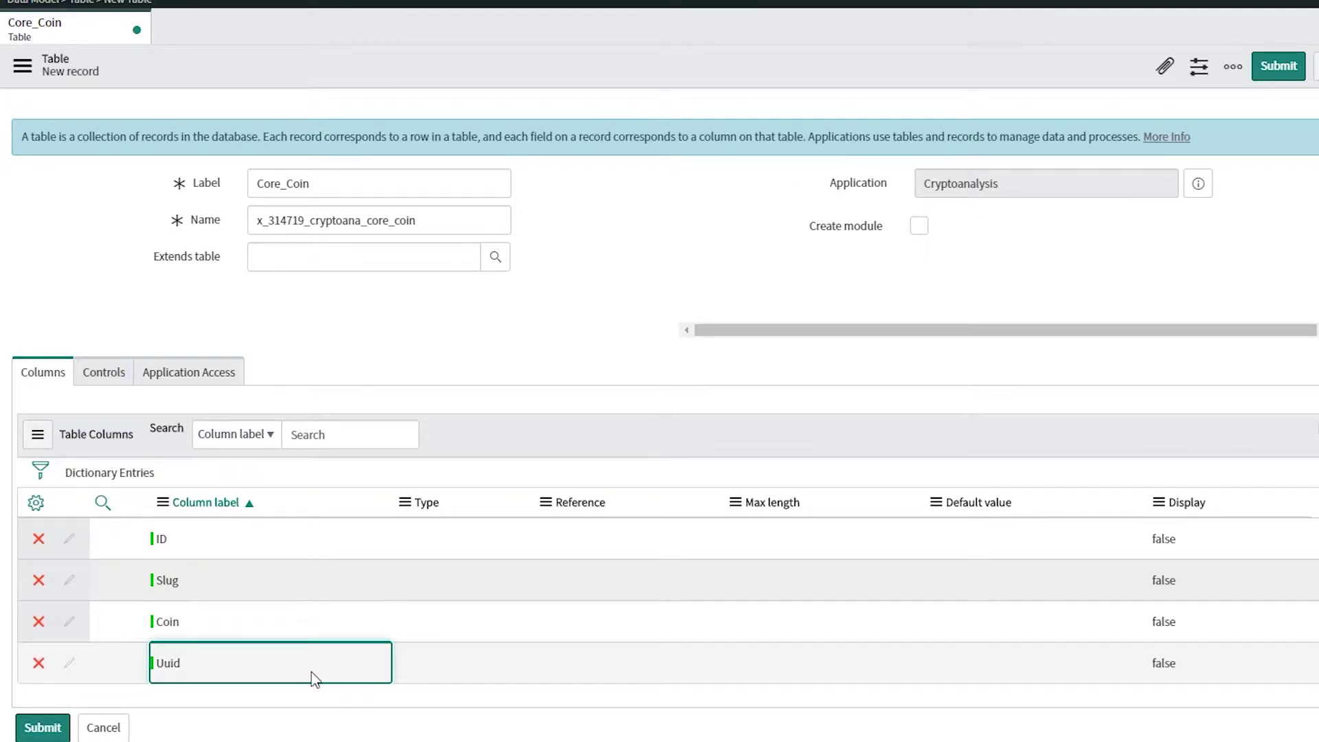
Step: Add columns labelled Symbol and Website Url below Uuid
click(207, 705)
text(Symb)
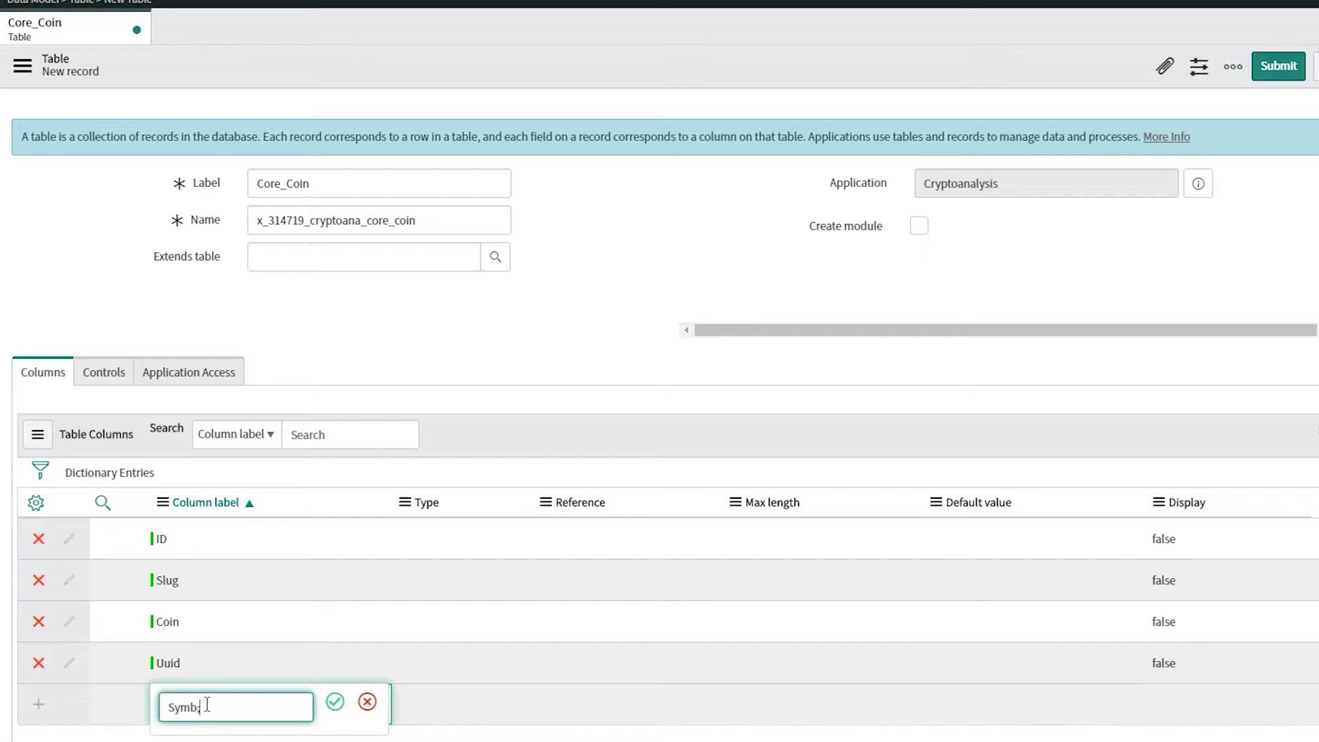
key(BackSpace)
text(ol)
click(336, 701)
scroll(351, 693, down, 3)
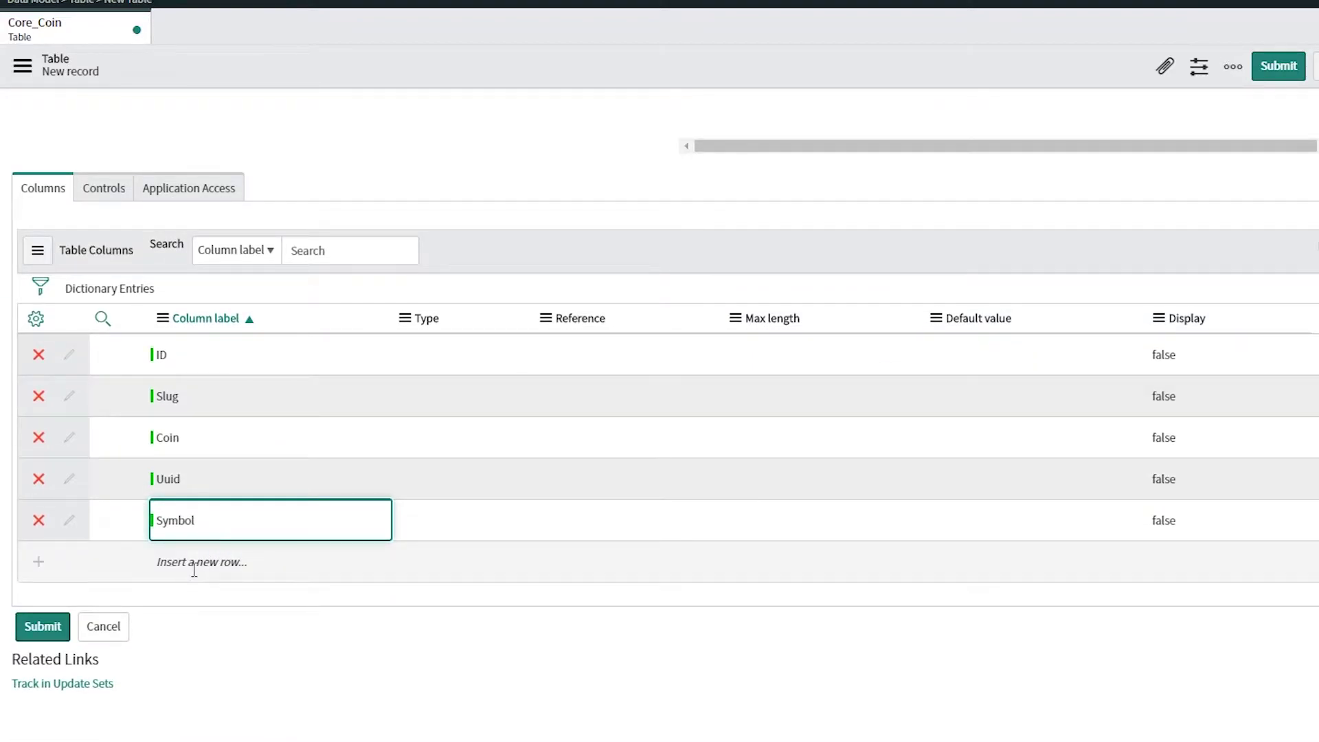
click(195, 565)
text(We)
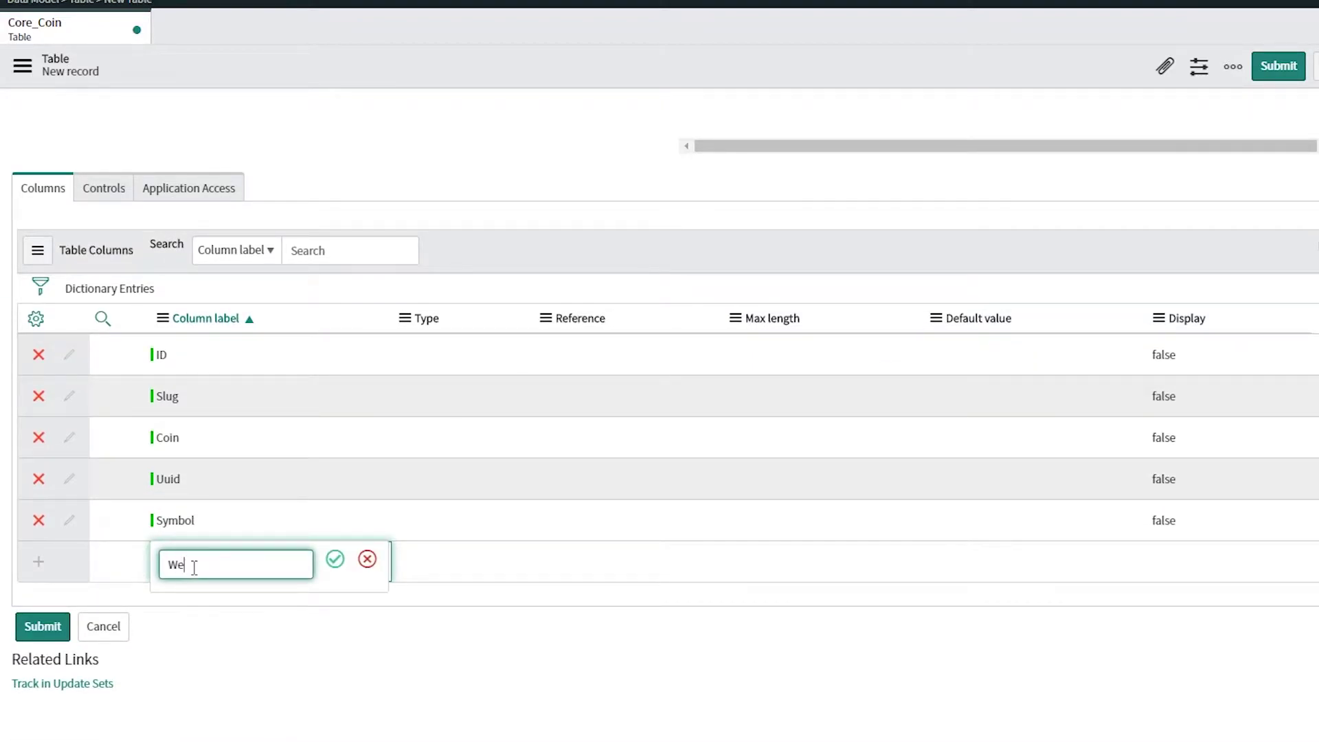
text(bsite Url)
click(335, 558)
Step: Set the type of the ID and Slug columns to String
double_click(431, 368)
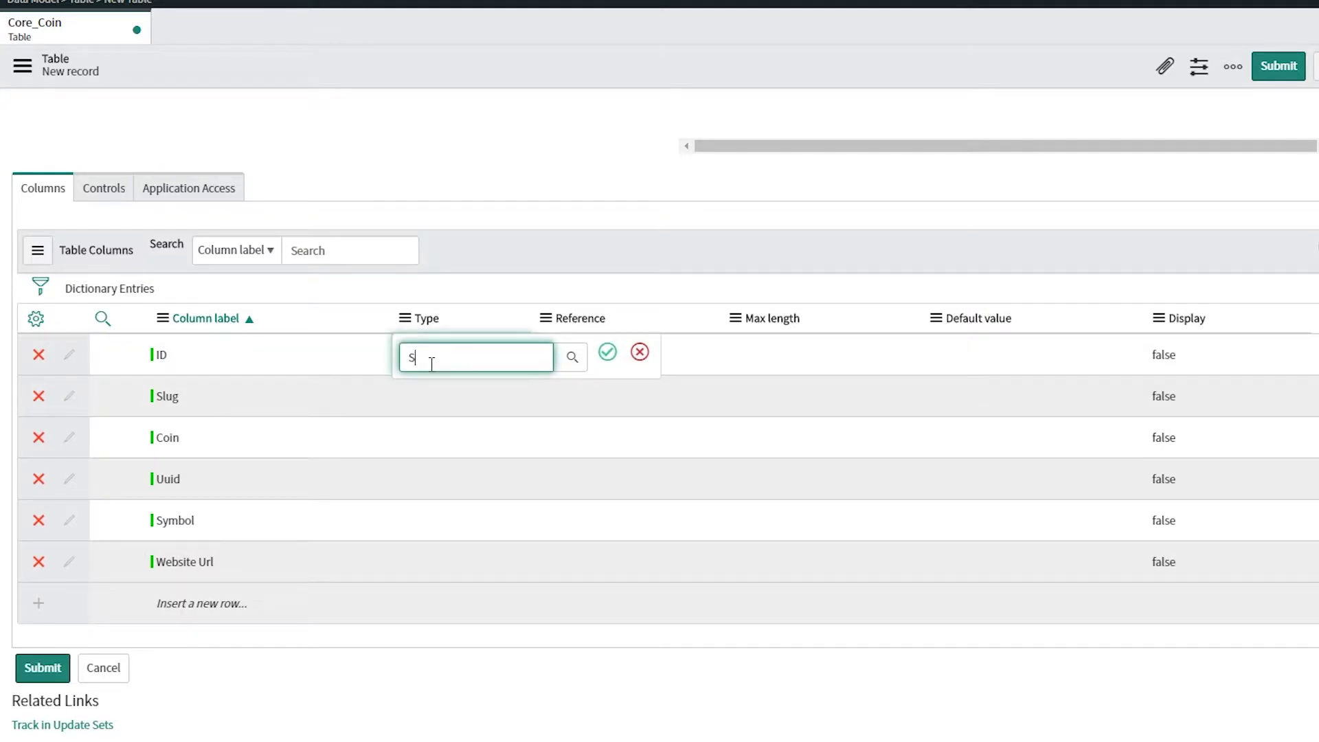
text(String)
click(437, 394)
key(Tab)
key(Tab)
key(Return)
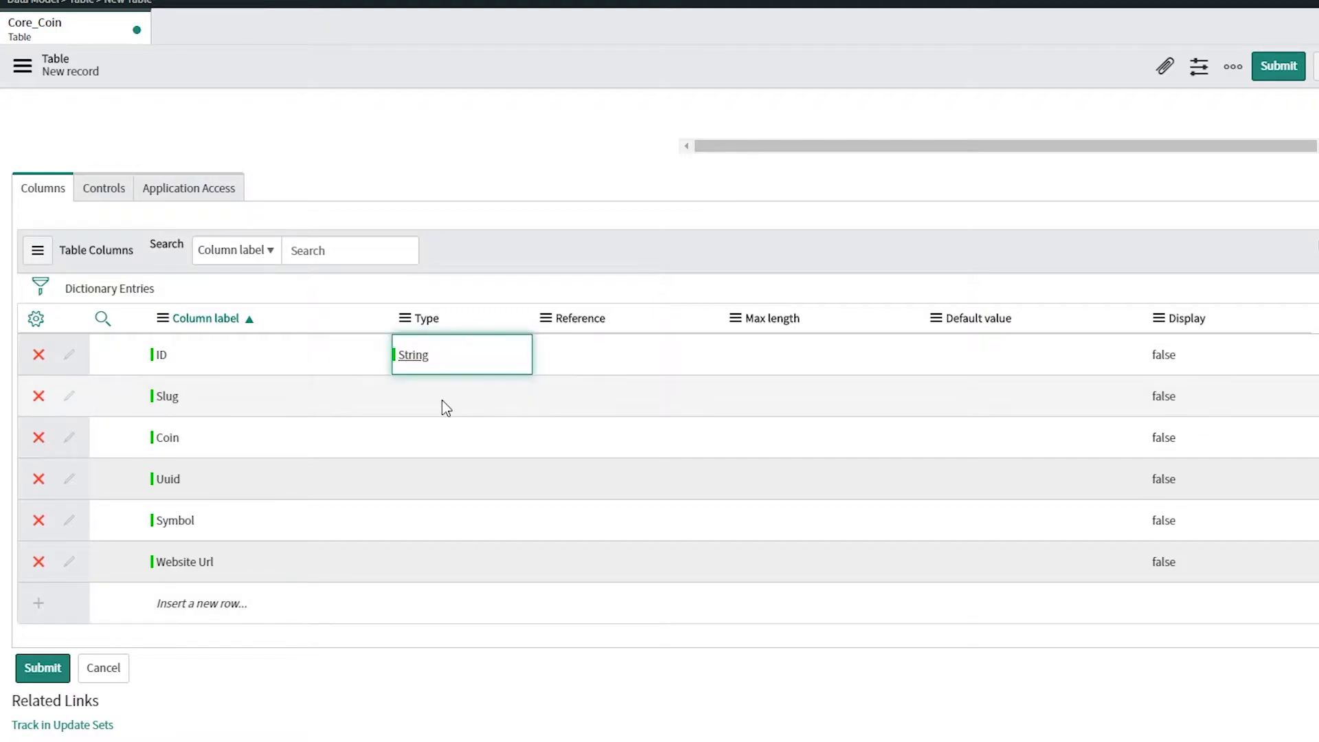
double_click(443, 400)
text(strin)
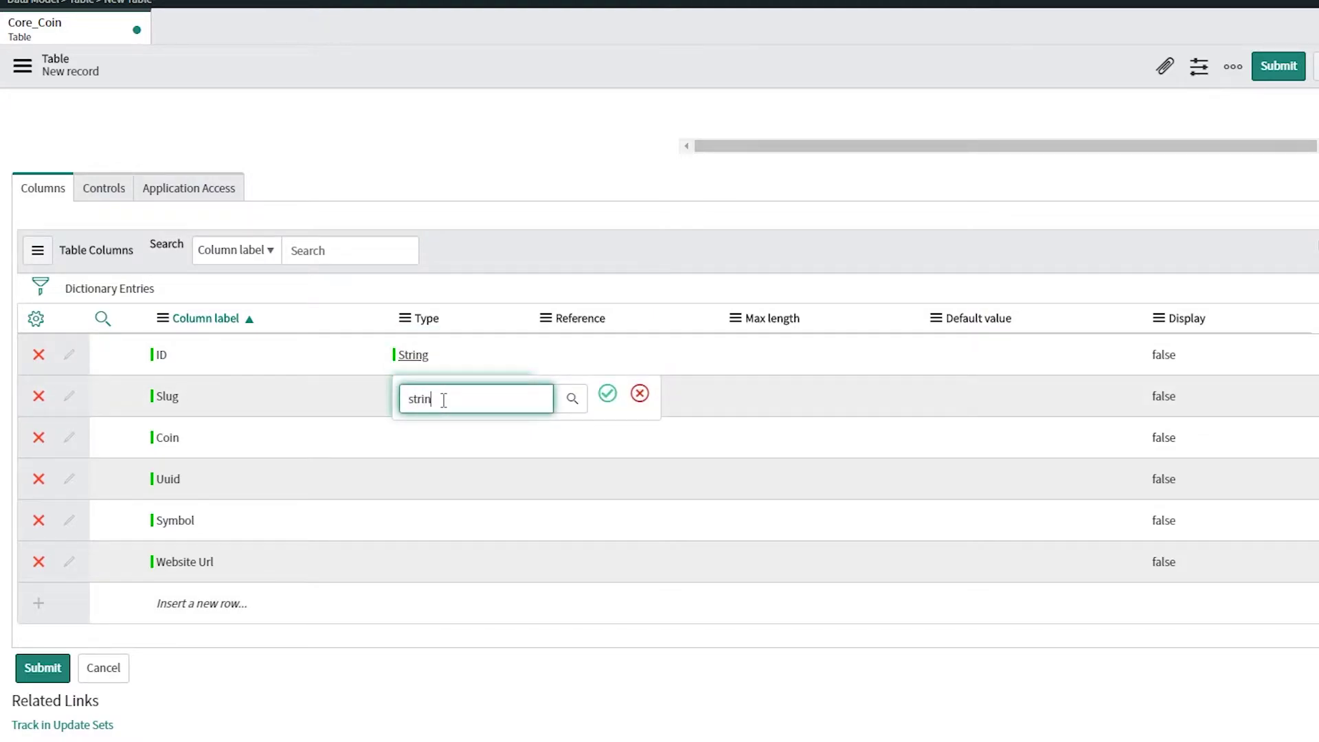
text(g)
click(430, 436)
click(607, 393)
Step: Set the type of the Coin and Uuid columns to String
double_click(438, 443)
text(str)
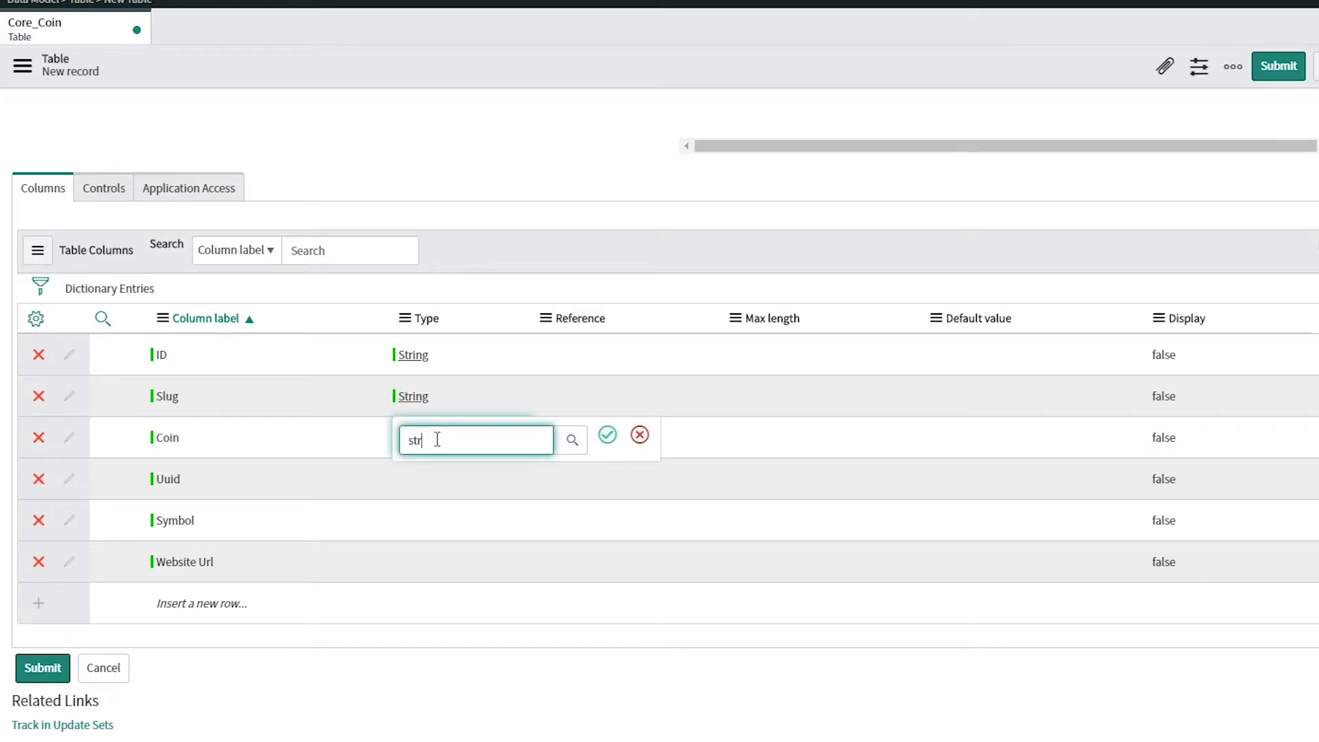
text(ing)
click(522, 479)
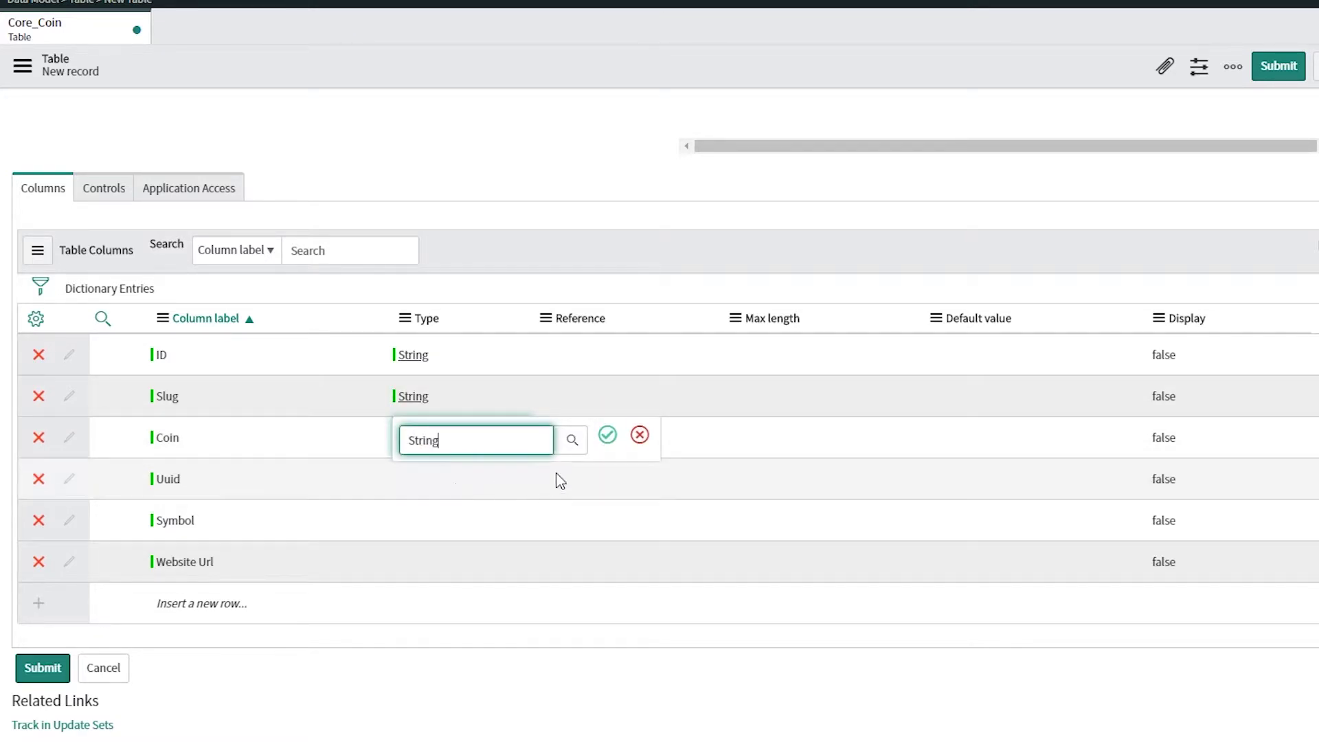
click(607, 435)
double_click(443, 489)
text(string)
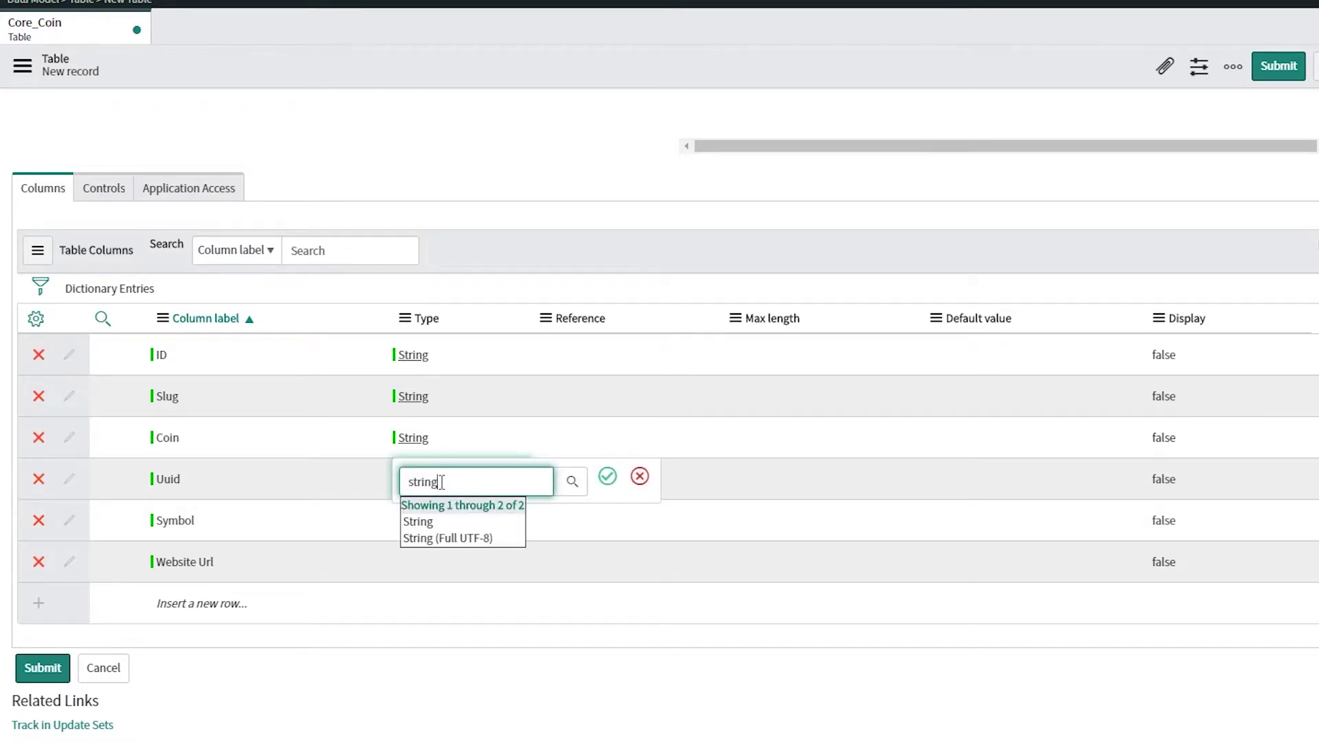
click(427, 529)
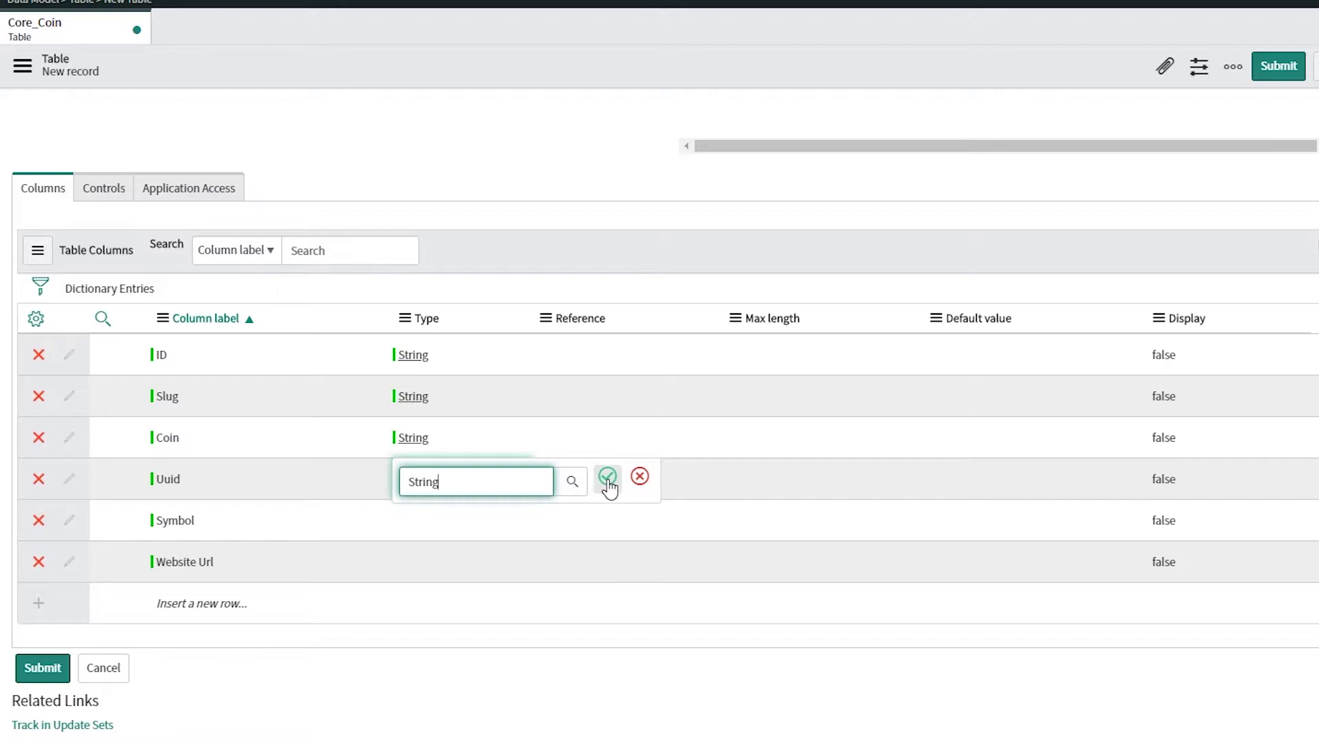
click(607, 476)
Step: Set the type of the Symbol and Website Url columns to String
double_click(435, 524)
text(stri)
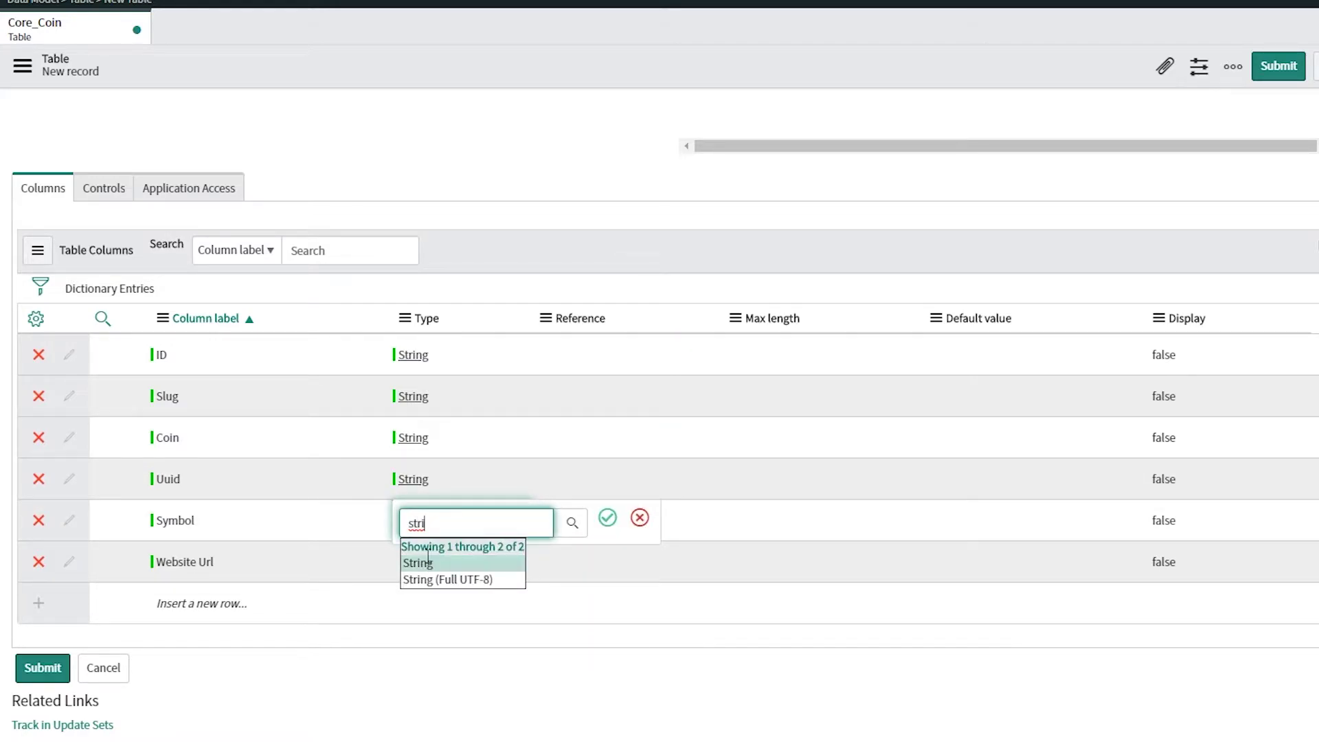
click(440, 561)
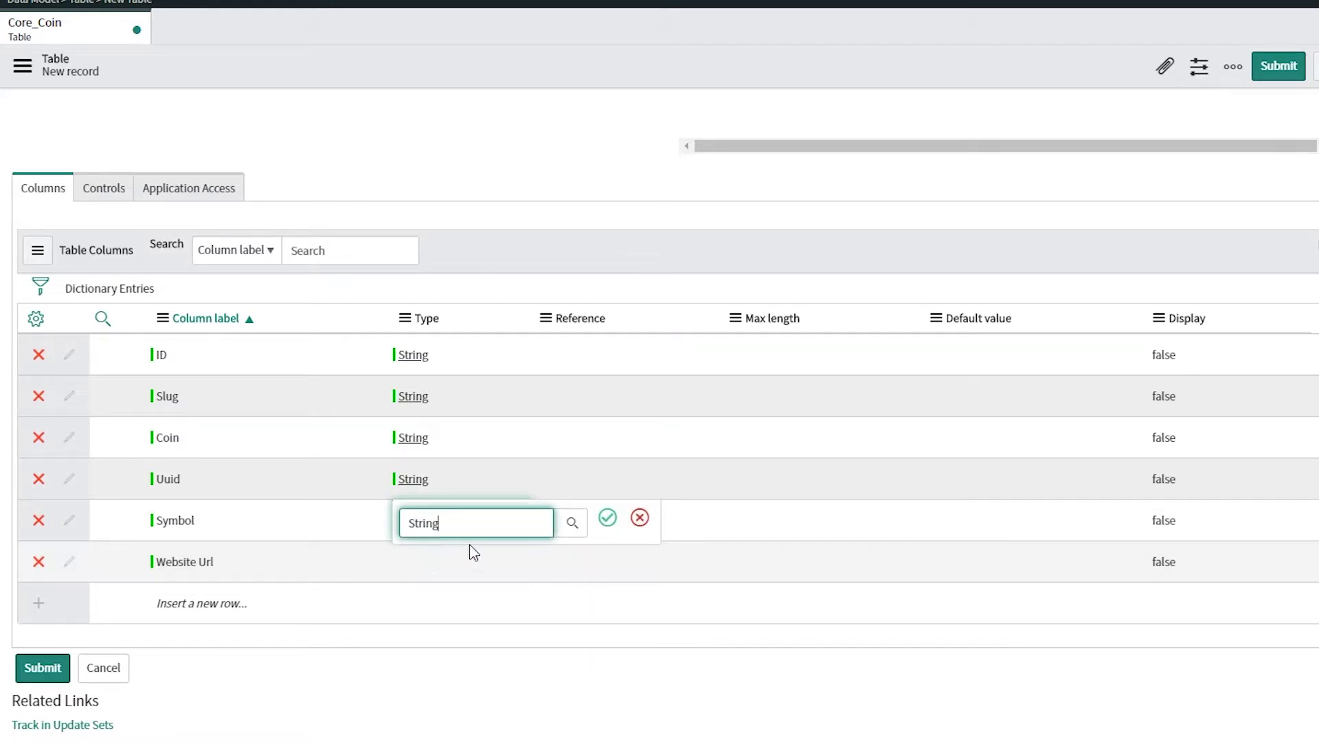
click(607, 517)
double_click(423, 570)
text(strin)
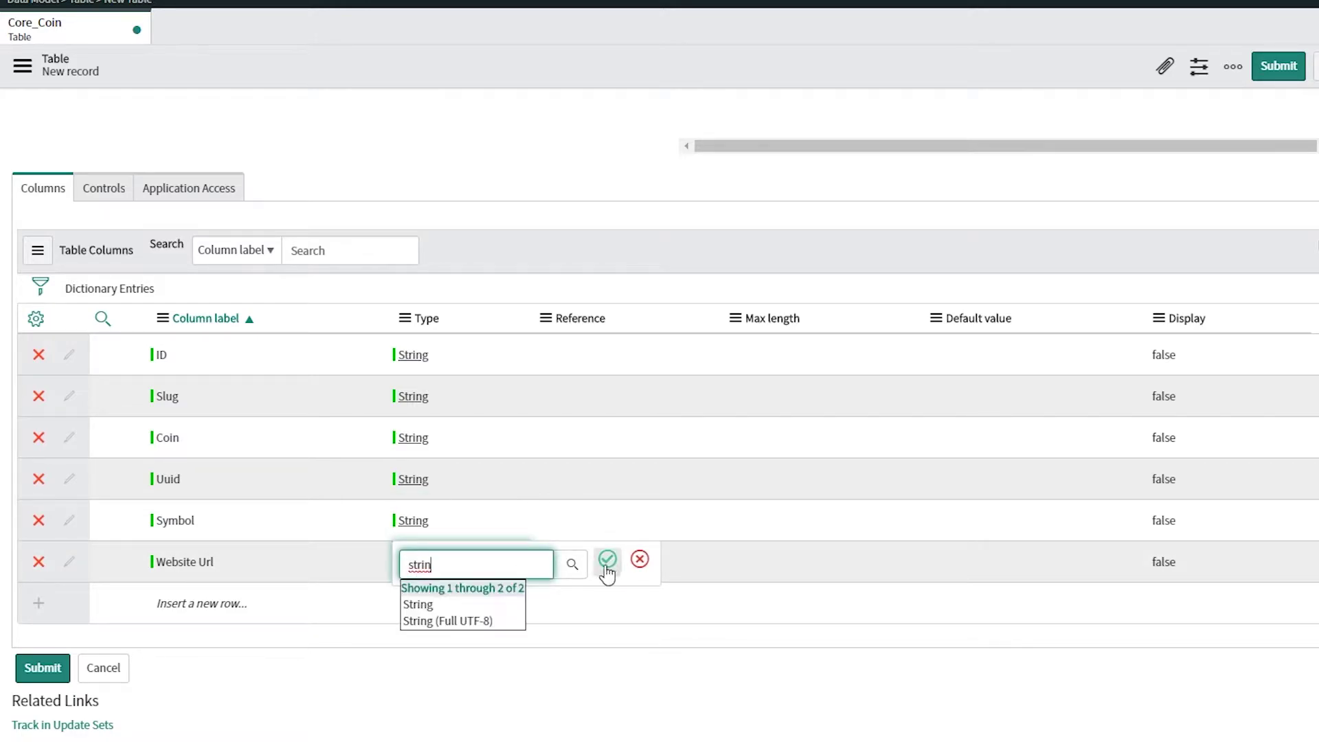
click(419, 605)
click(604, 559)
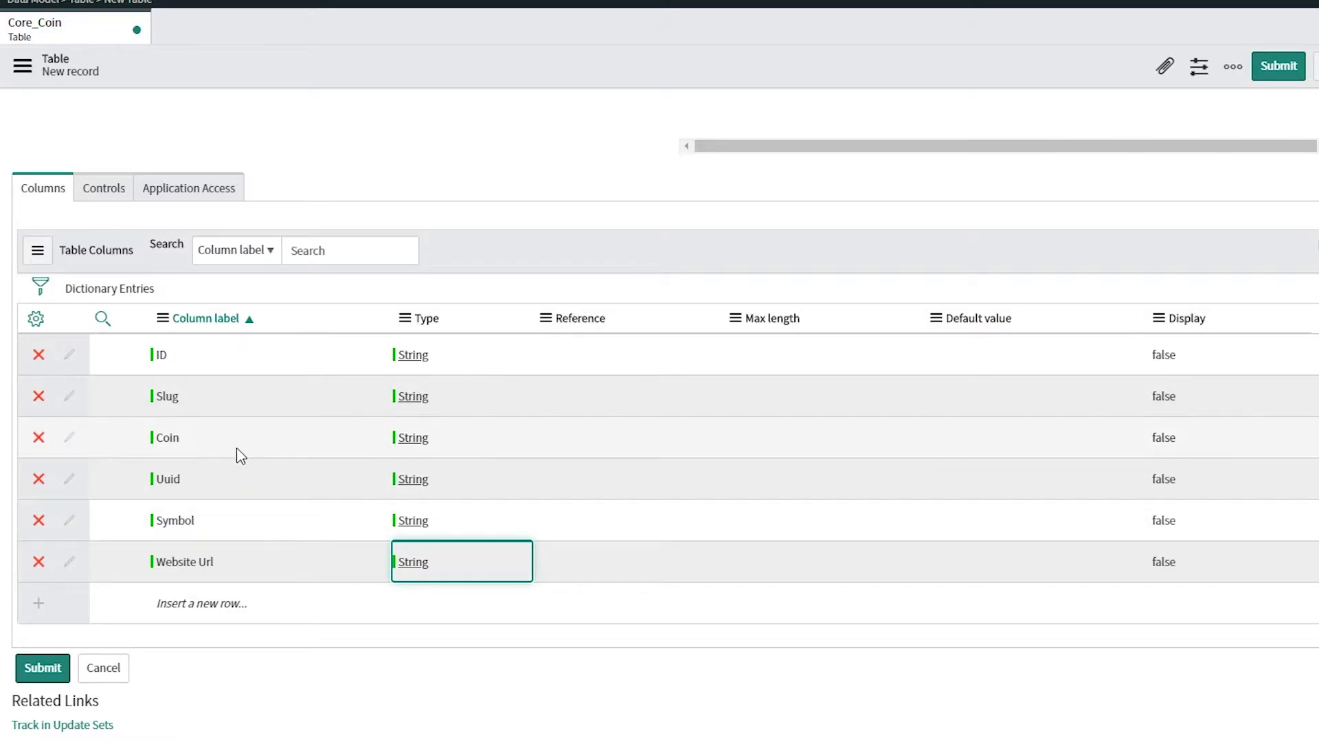
Step: Make Coin the display column by setting its Display value to true
double_click(1183, 443)
click(1178, 440)
click(1182, 465)
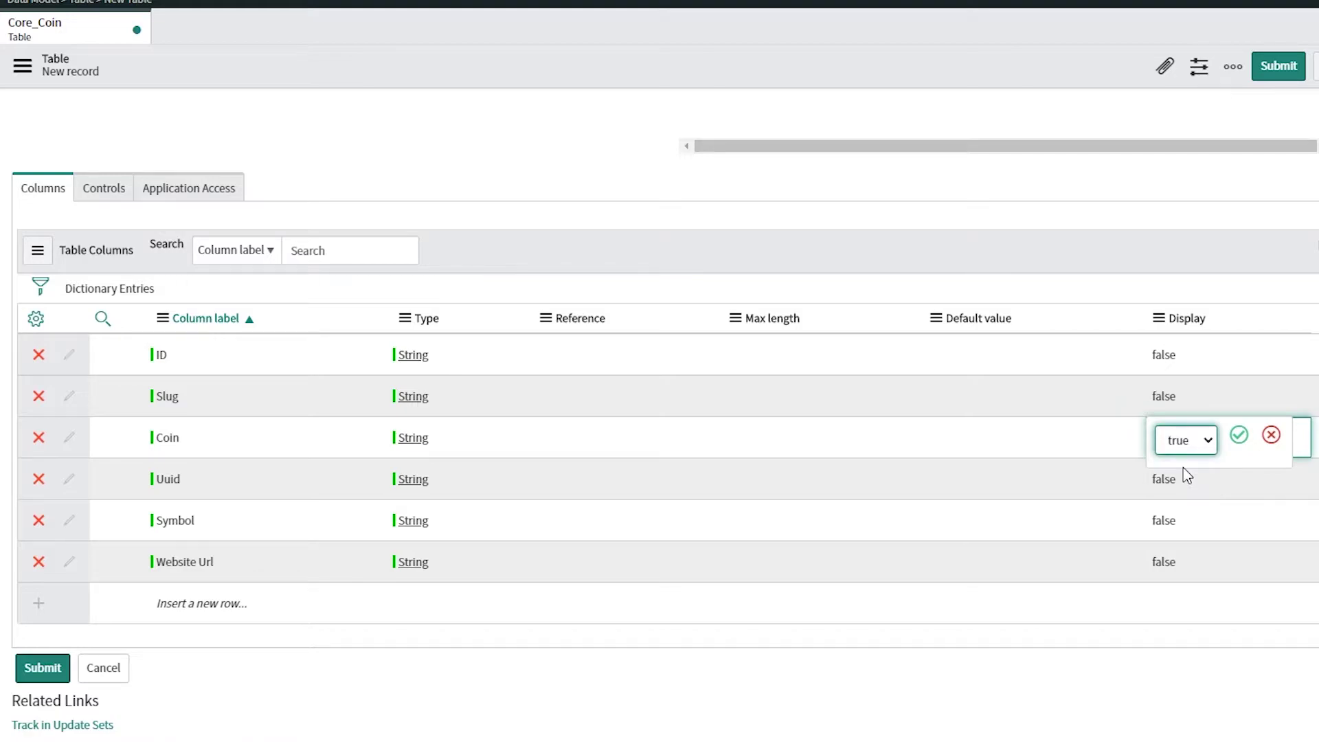
click(1238, 435)
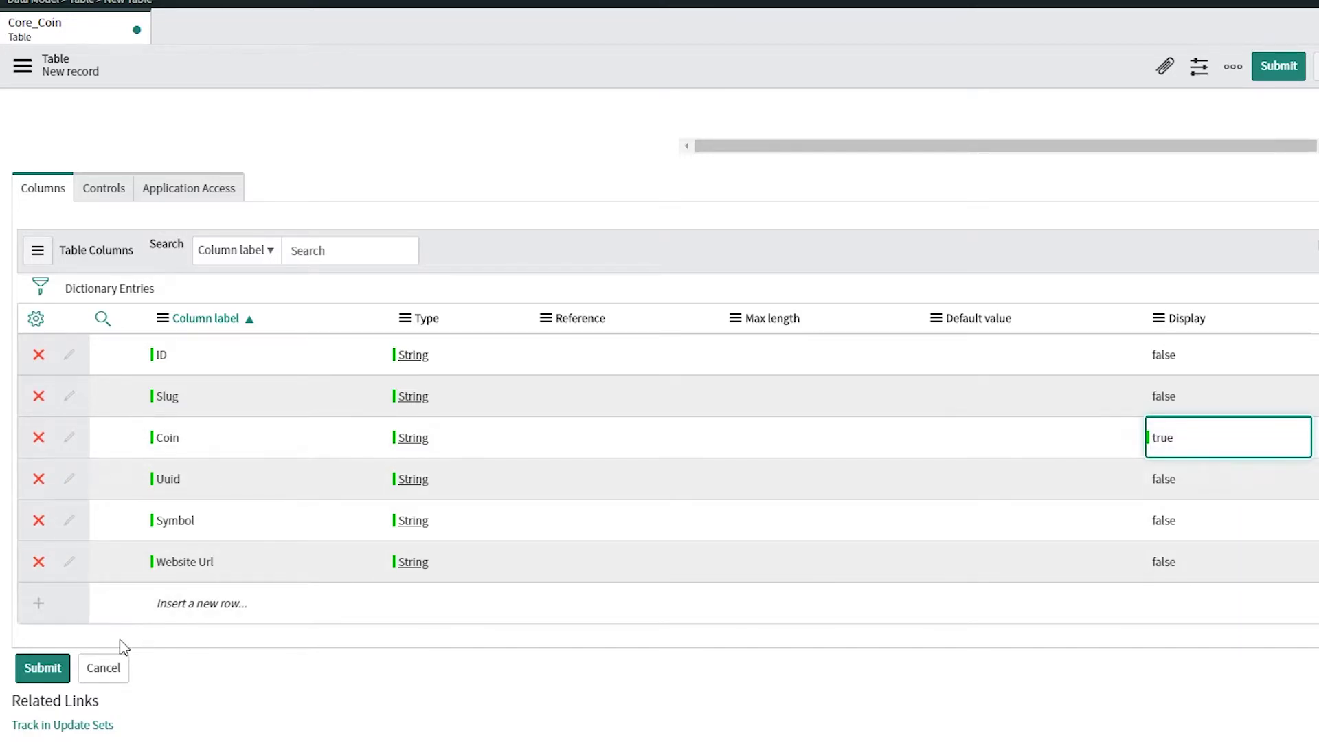
Step: Review the Core_Coin table definition and submit it to create the table
scroll(629, 474, up, 3)
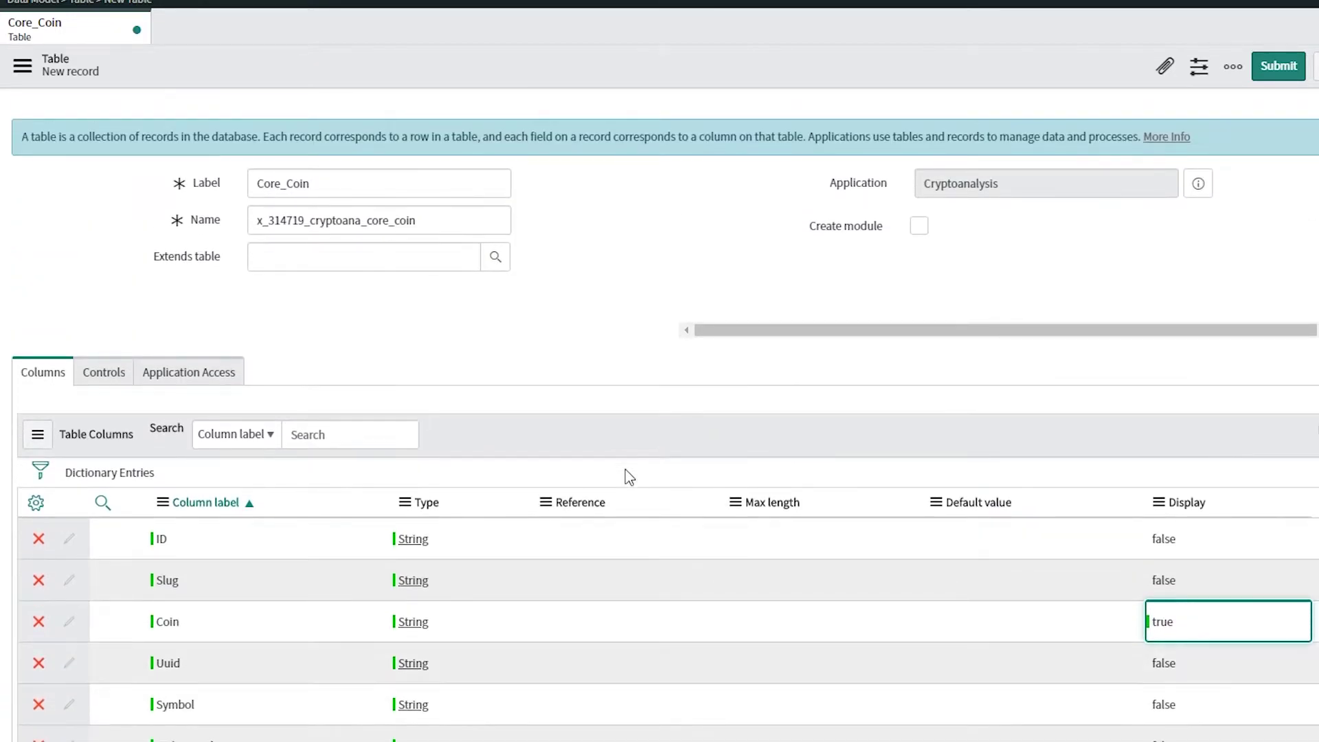
scroll(427, 455, down, 3)
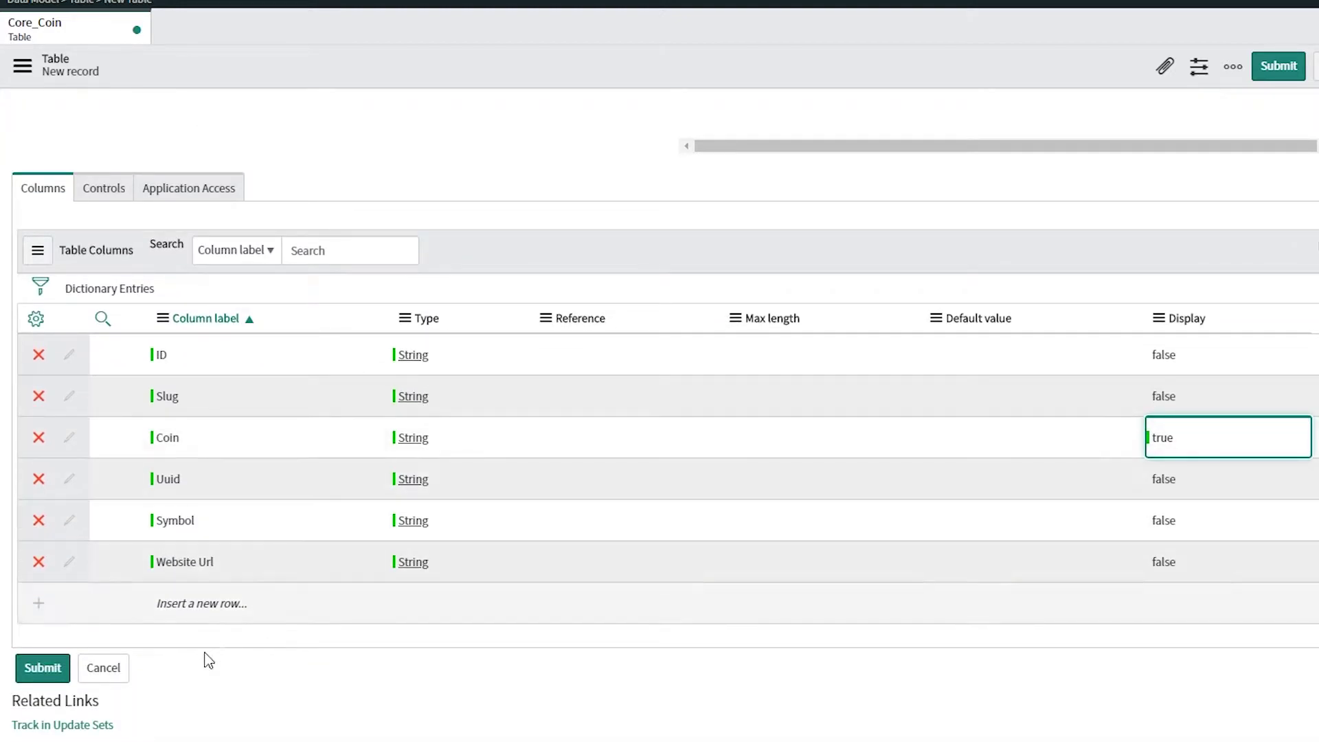
scroll(427, 538, up, 2)
scroll(439, 521, down, 2)
click(43, 668)
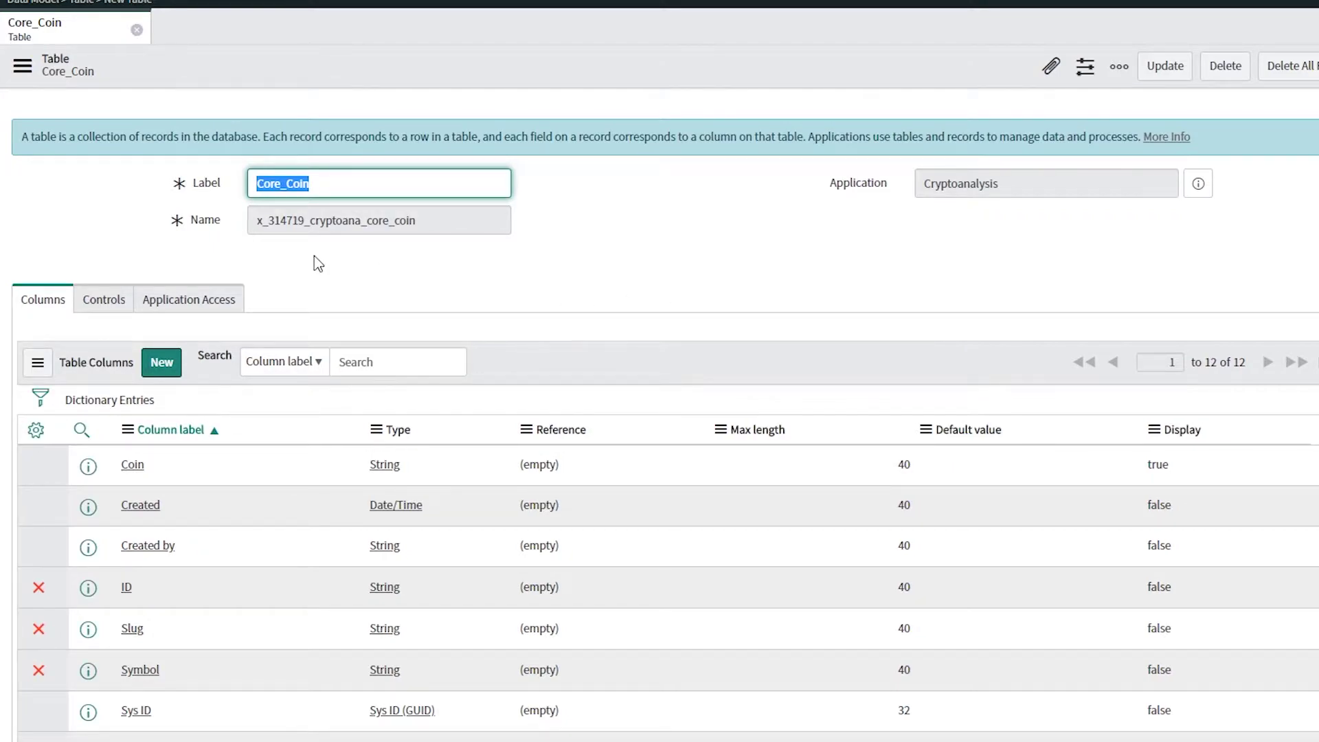
Step: Create a new Table Transform Map application file
click(1, 4)
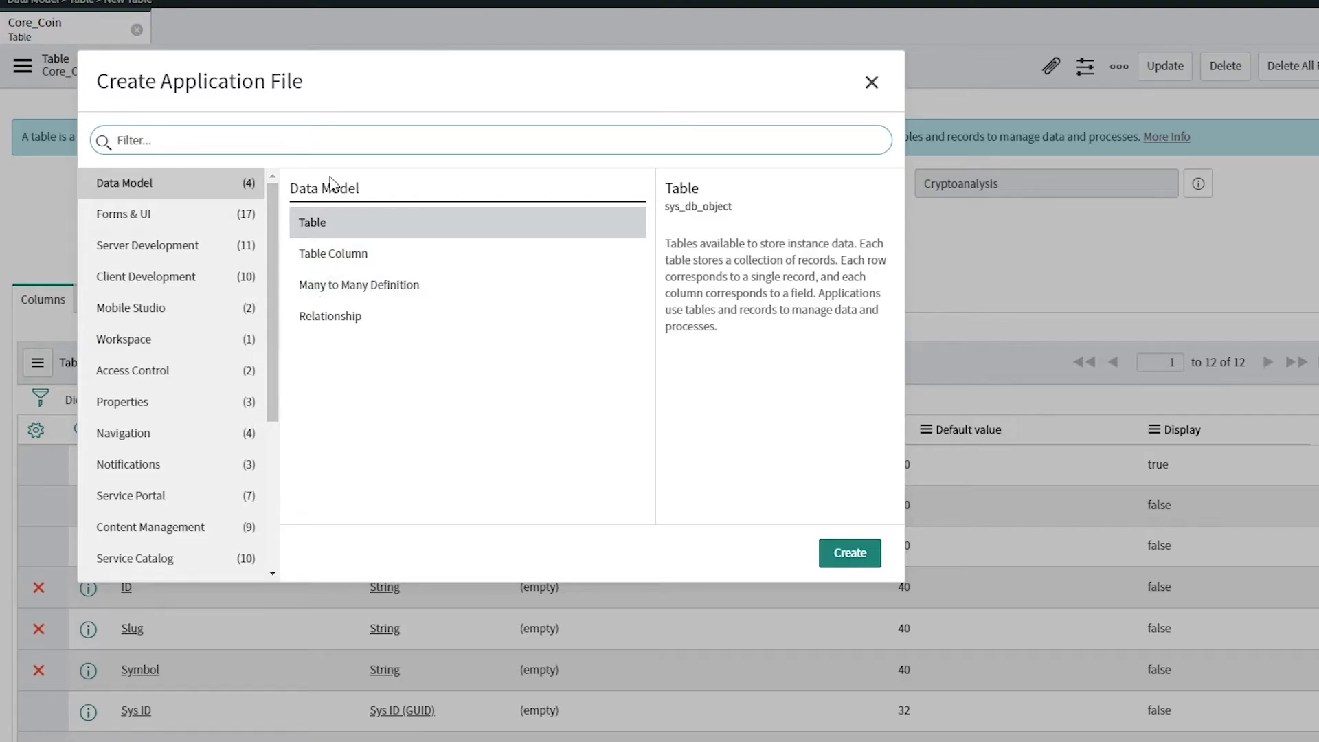
text(tra)
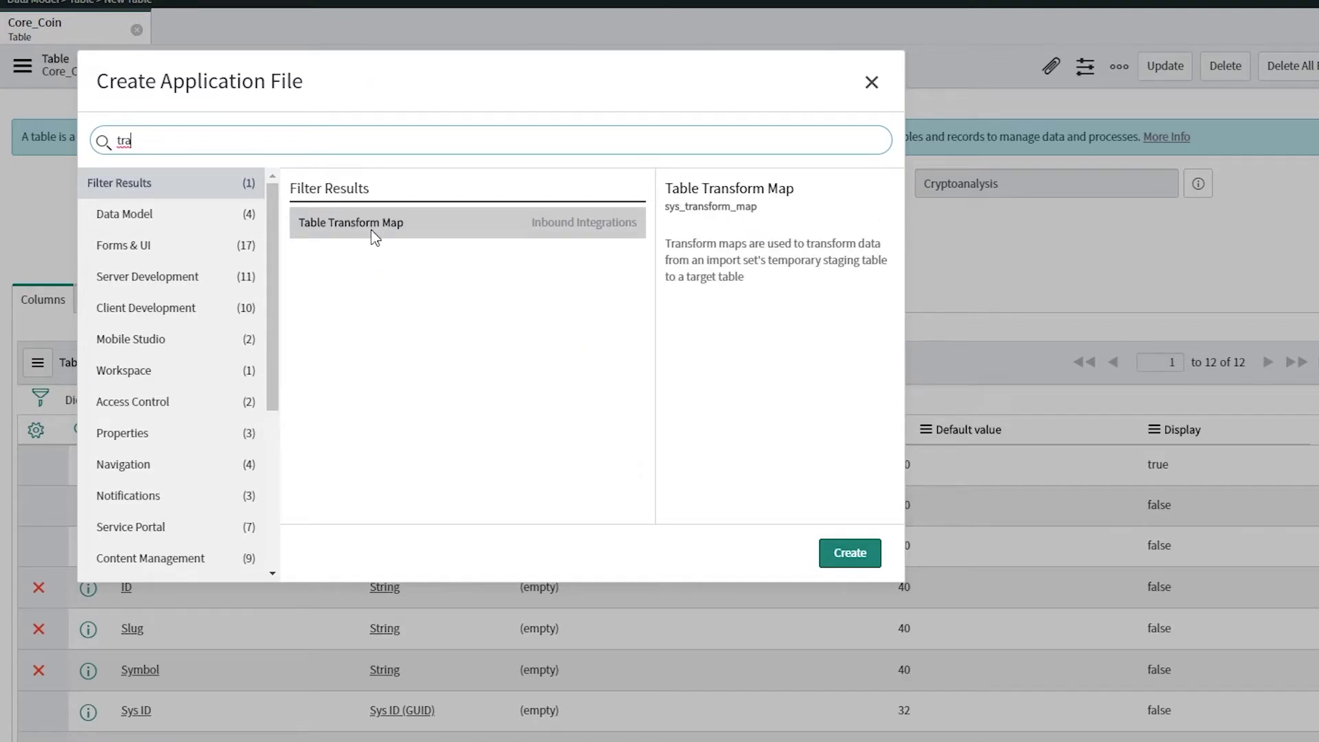
click(866, 558)
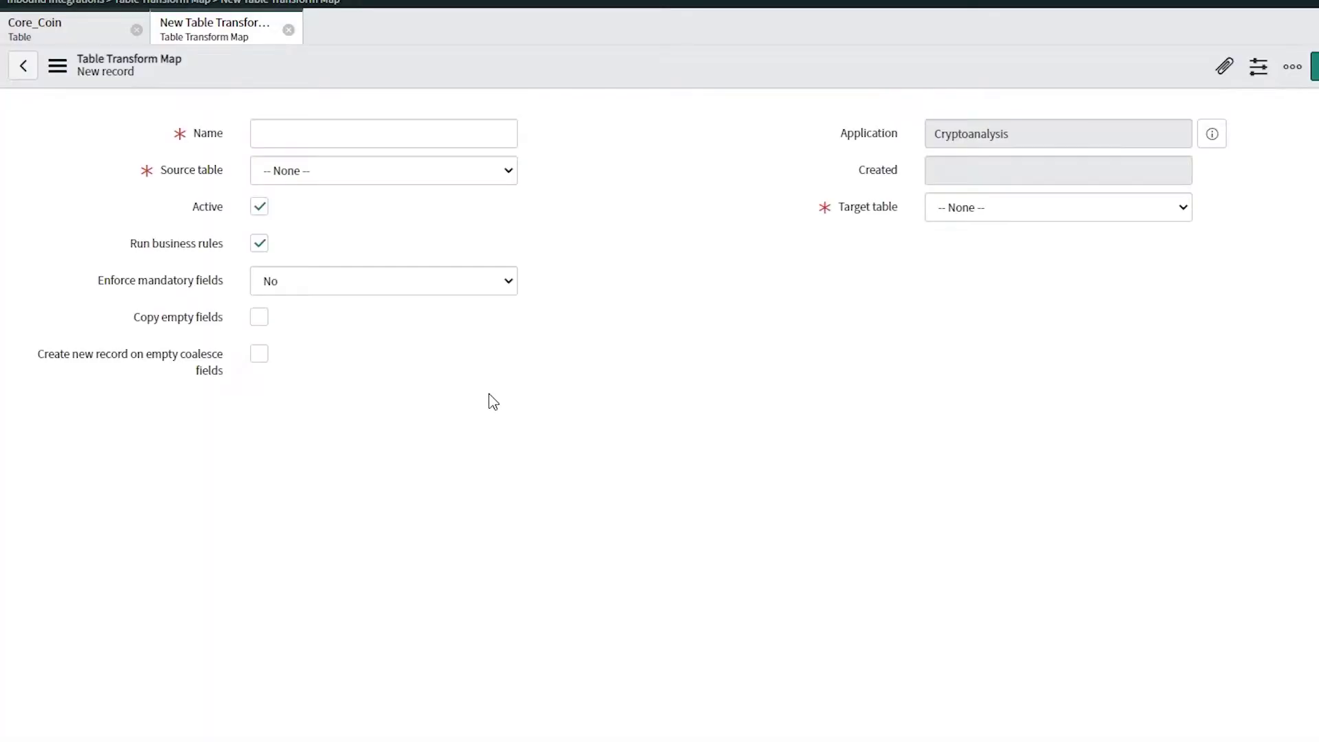
Step: Name the transform map Coin Details Transform Map and set its source table to Coin History
click(298, 139)
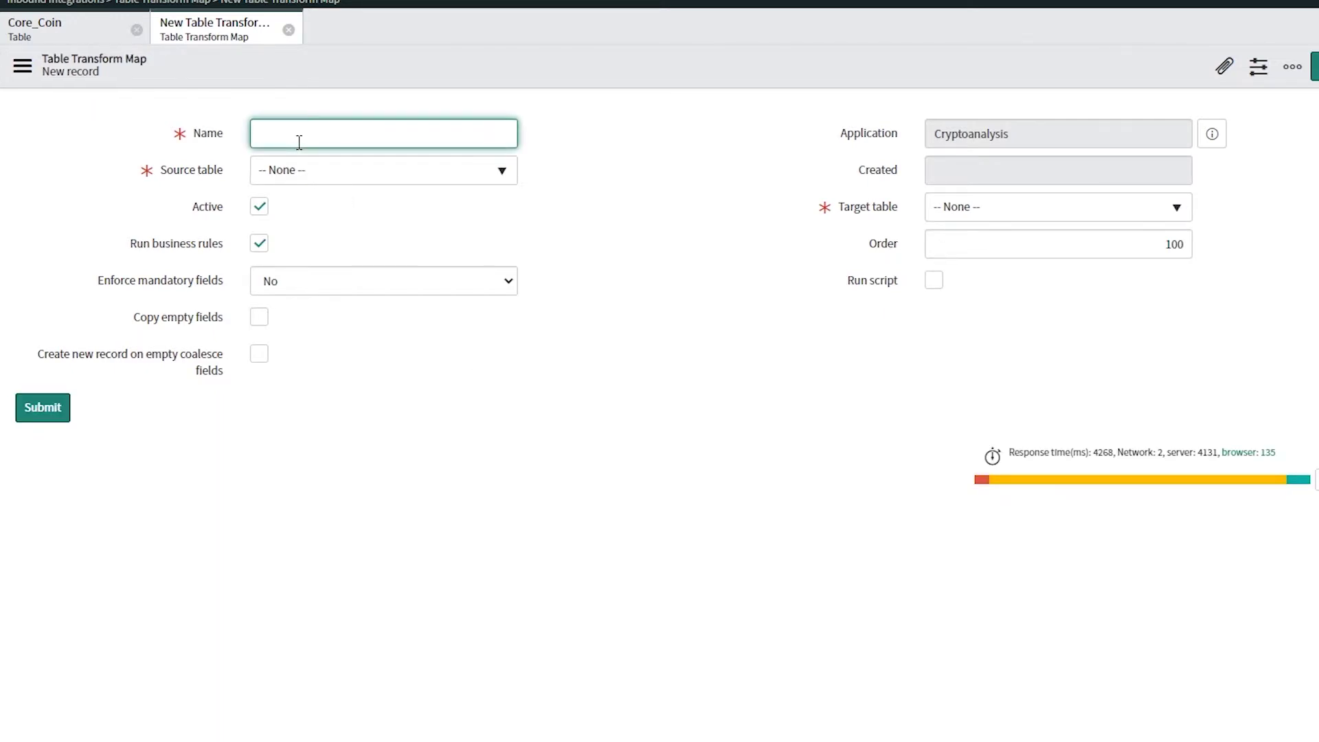
text(Coin Details Transform Map)
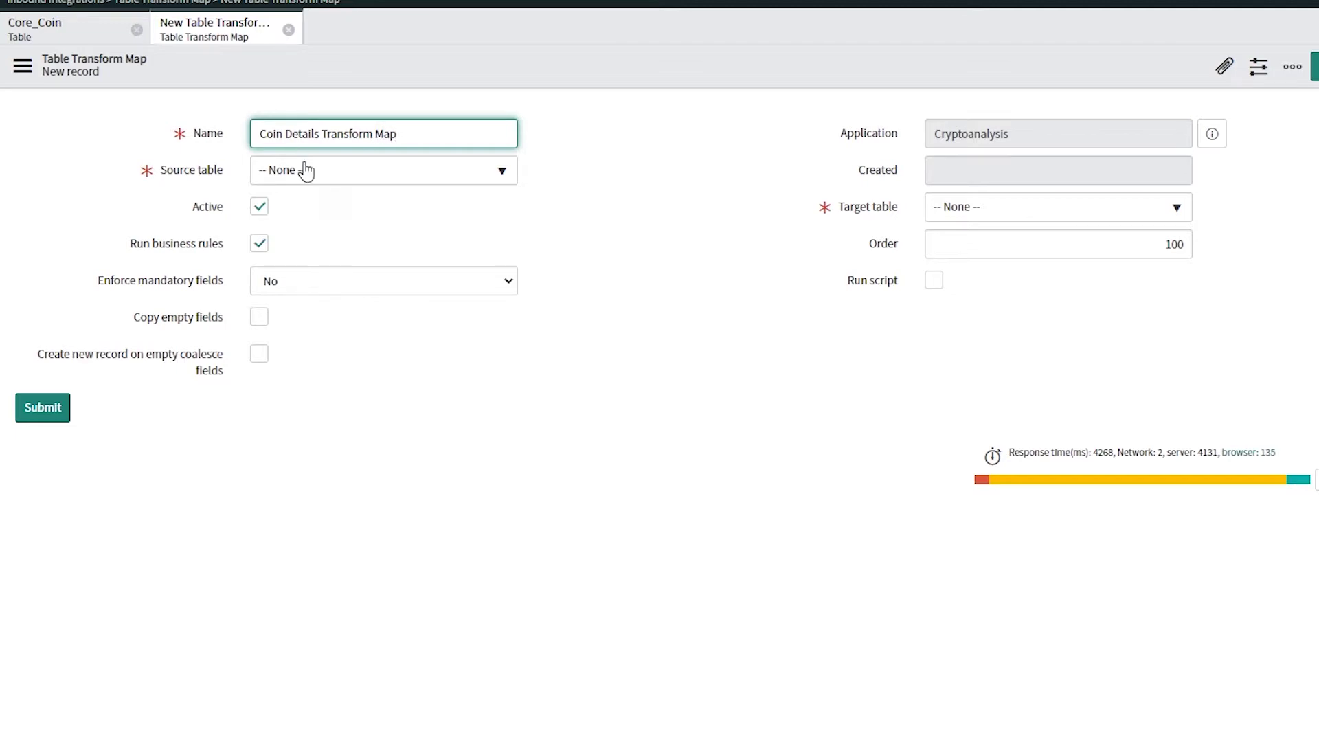
click(507, 180)
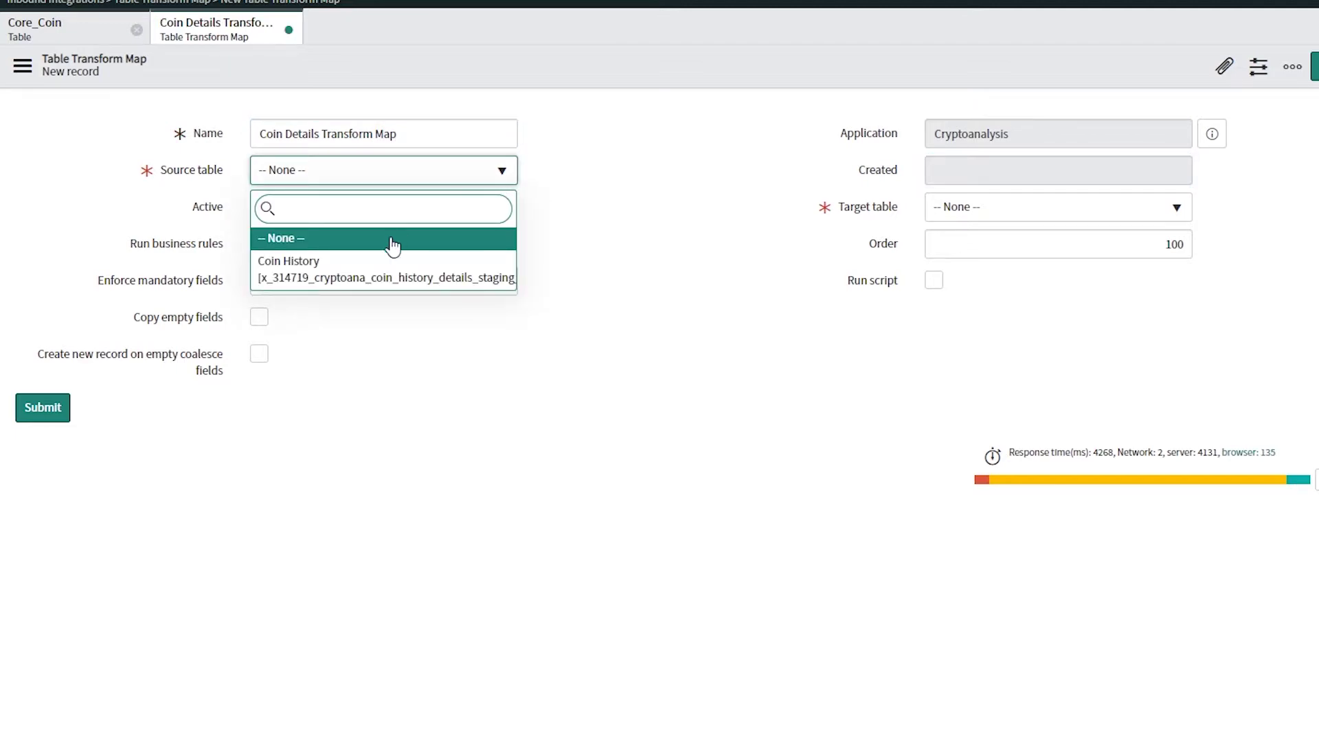
click(377, 275)
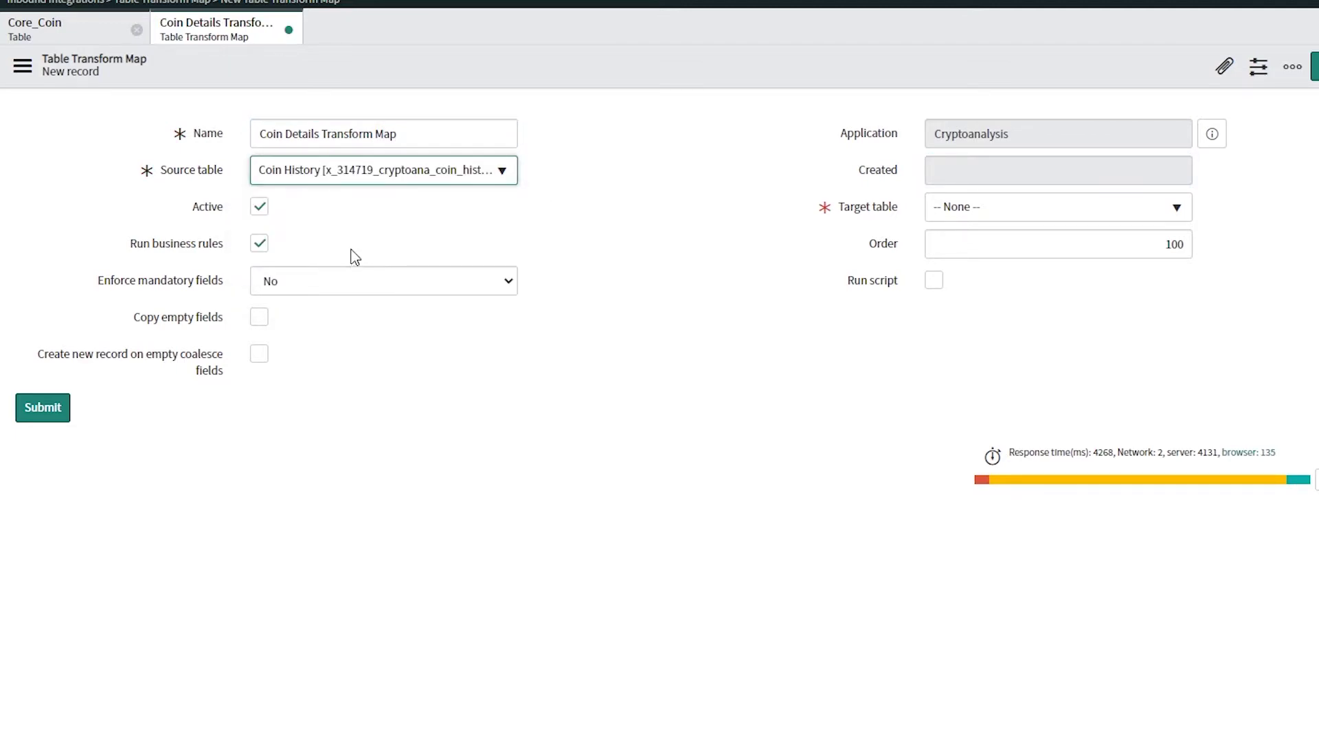
Step: Set the target table to Core_Coin [x_314719_cryptoana_core_coin] and submit the transform map
click(1096, 216)
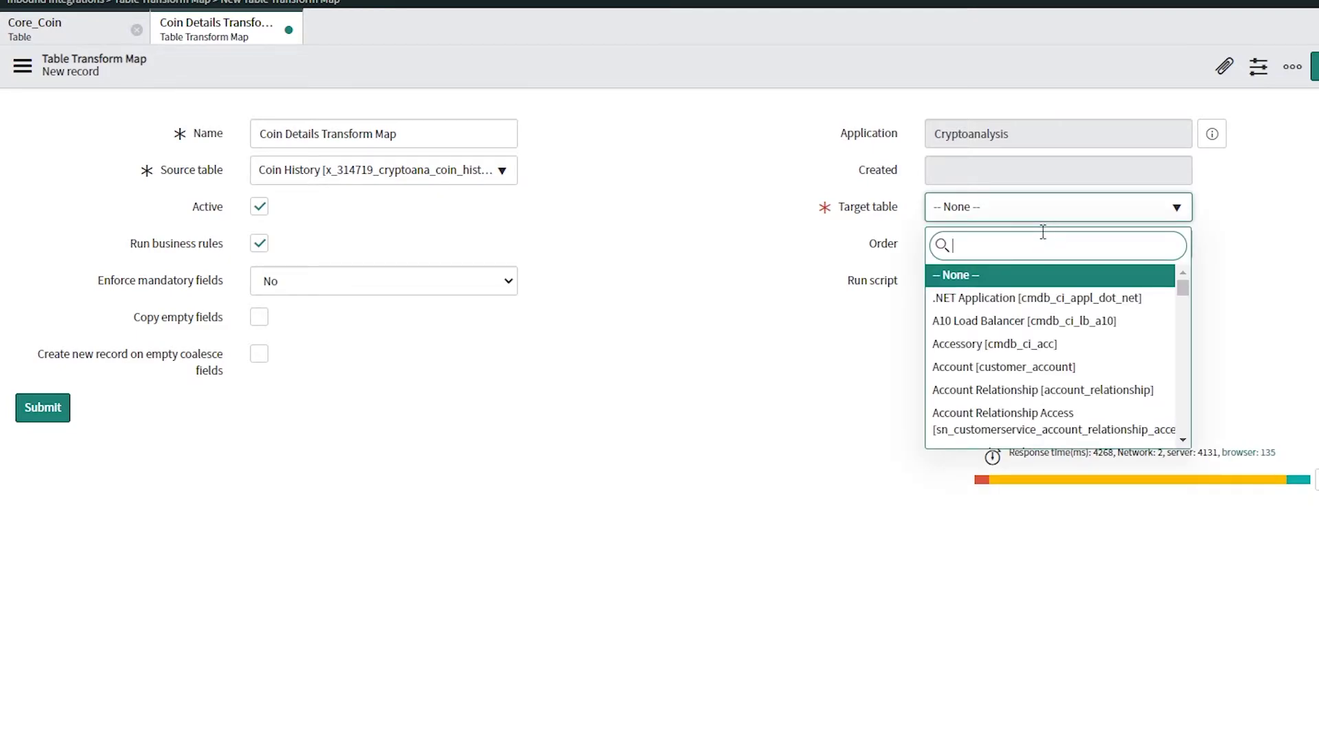
text(core)
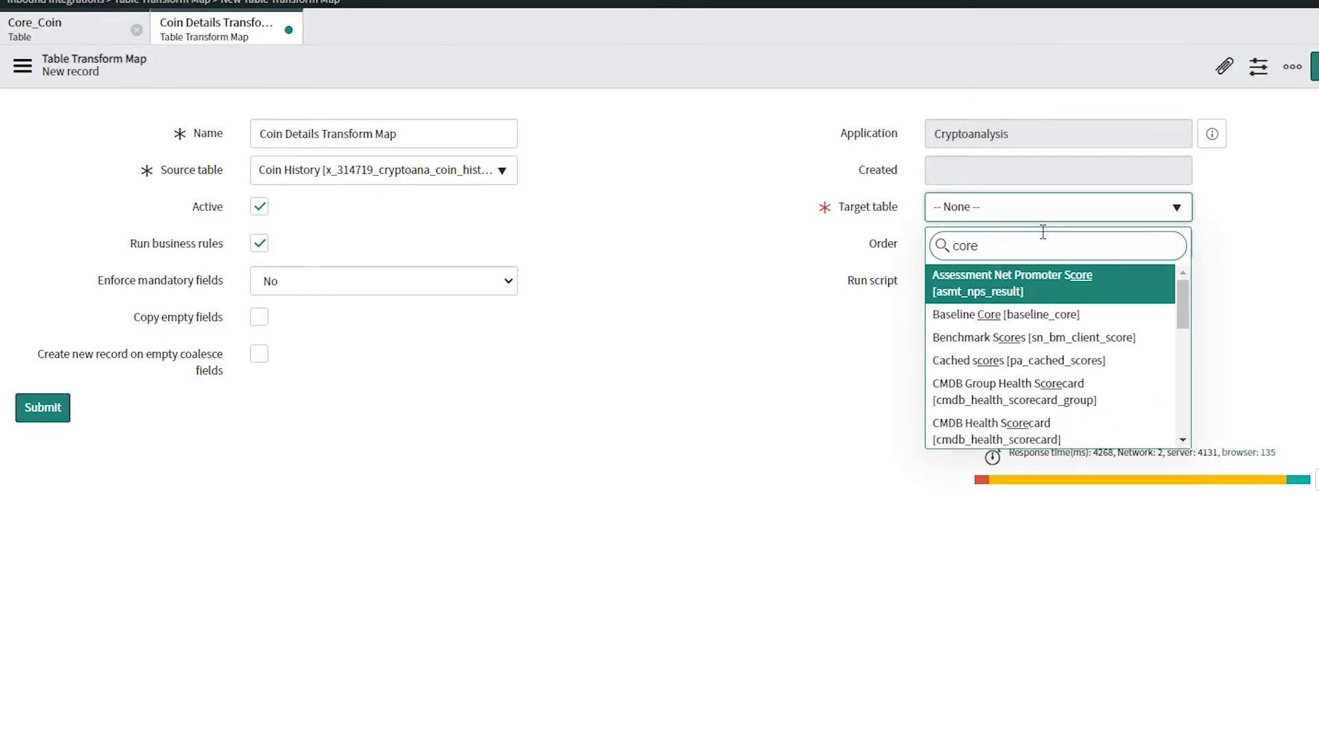
text(_c)
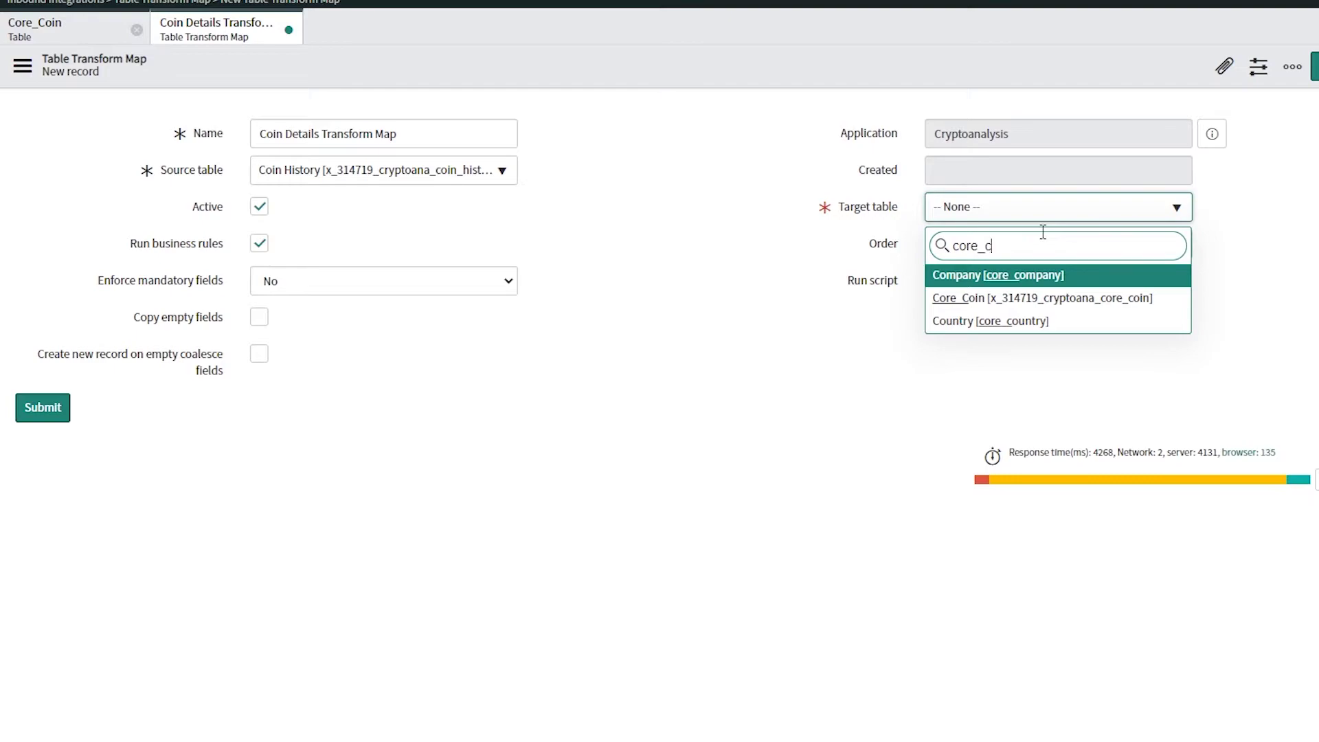
click(1036, 307)
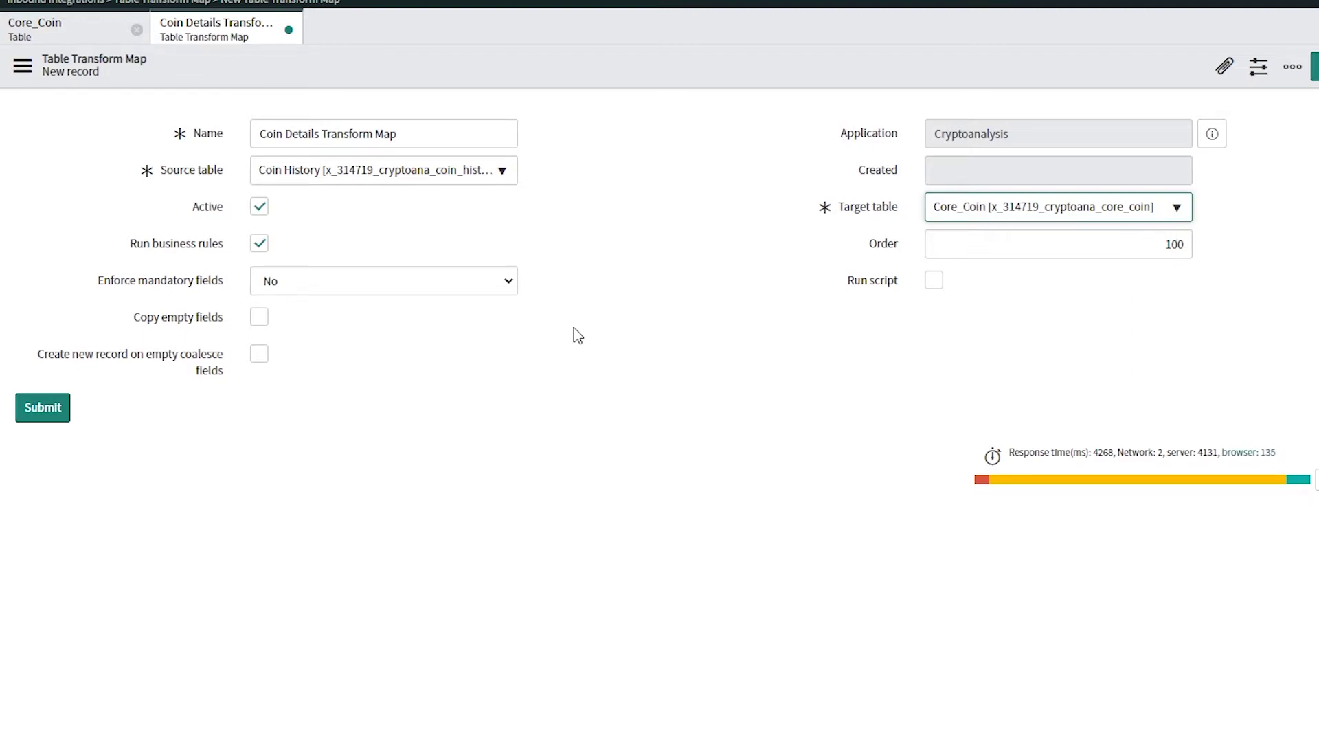
click(42, 406)
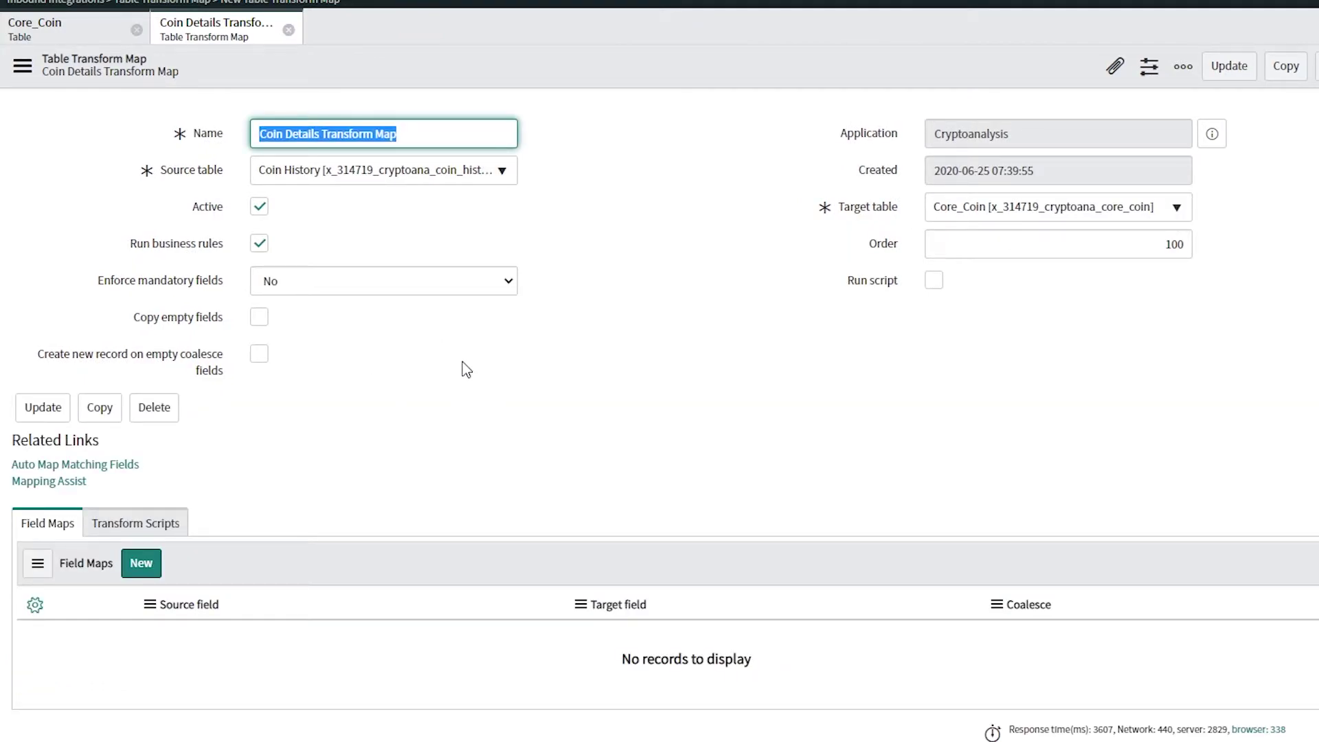
Step: Auto map the matching fields of the transform map and check the resulting field maps
click(47, 465)
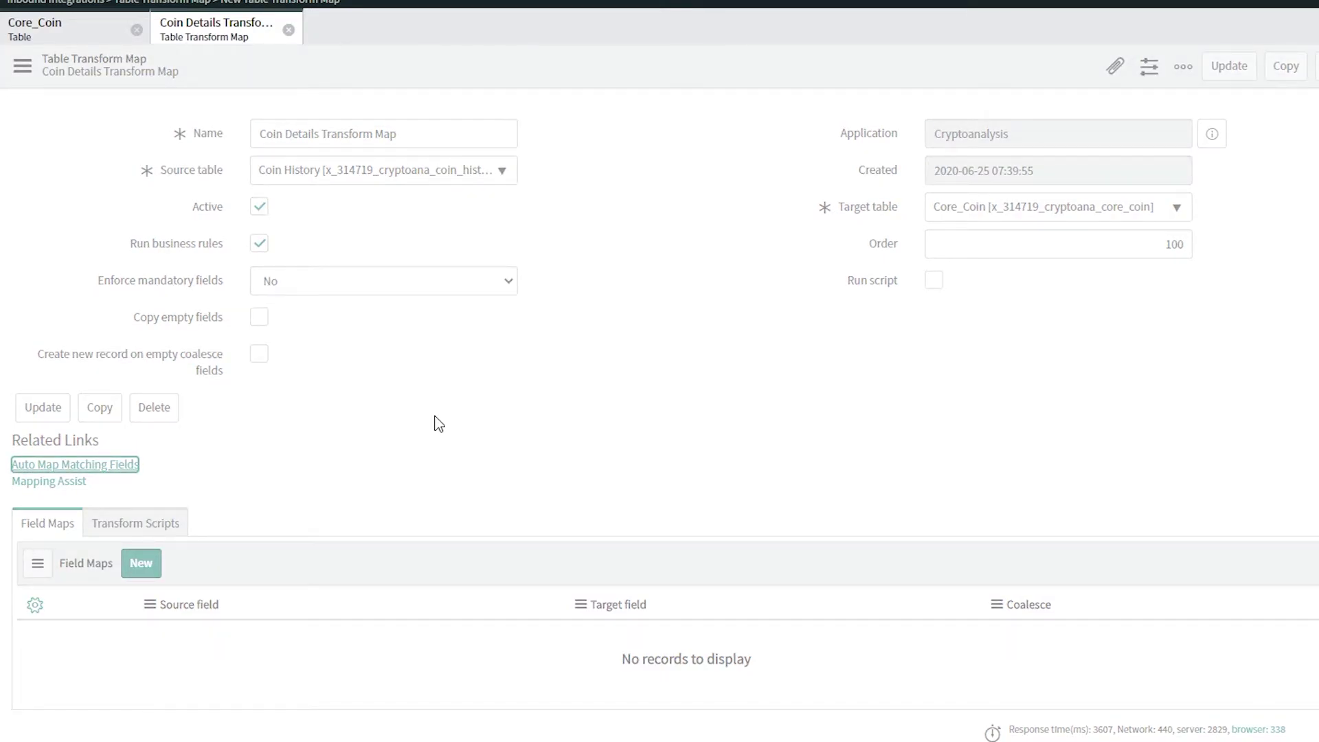
scroll(457, 405, down, 2)
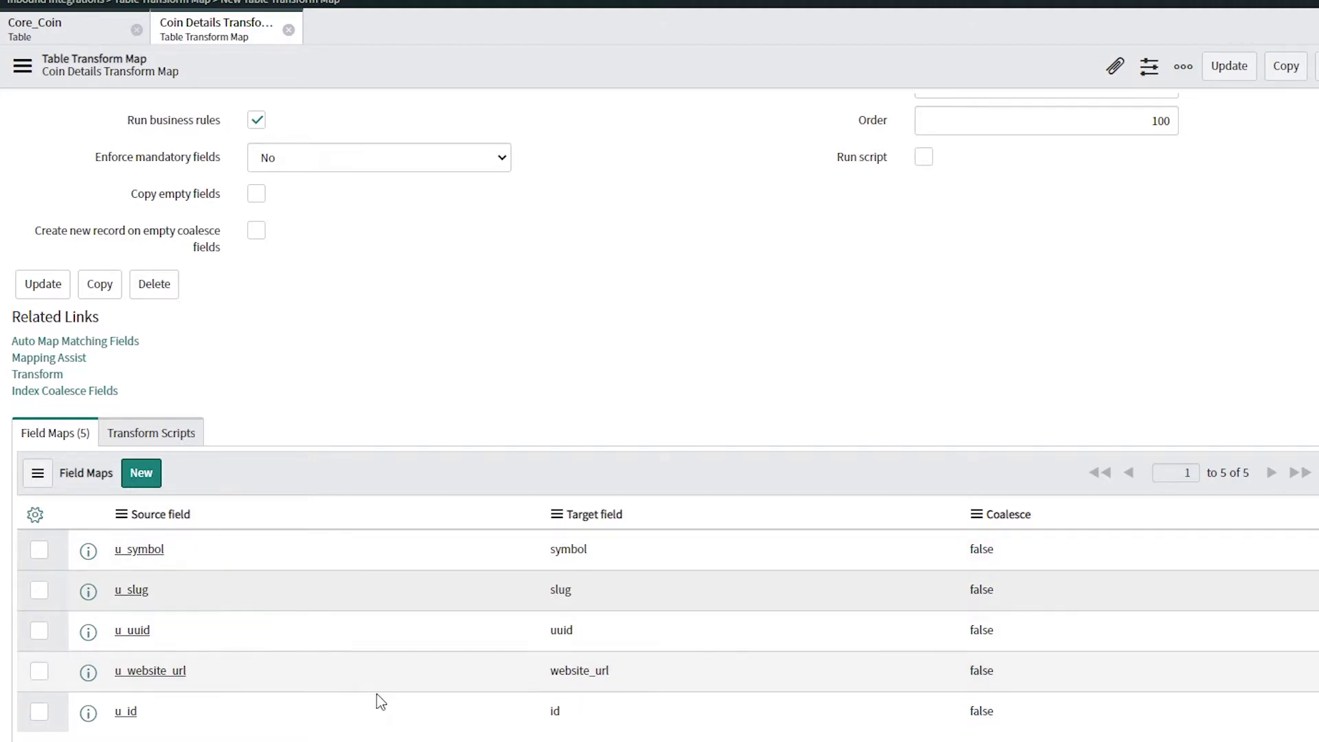
scroll(383, 694, up, 3)
scroll(395, 656, down, 1)
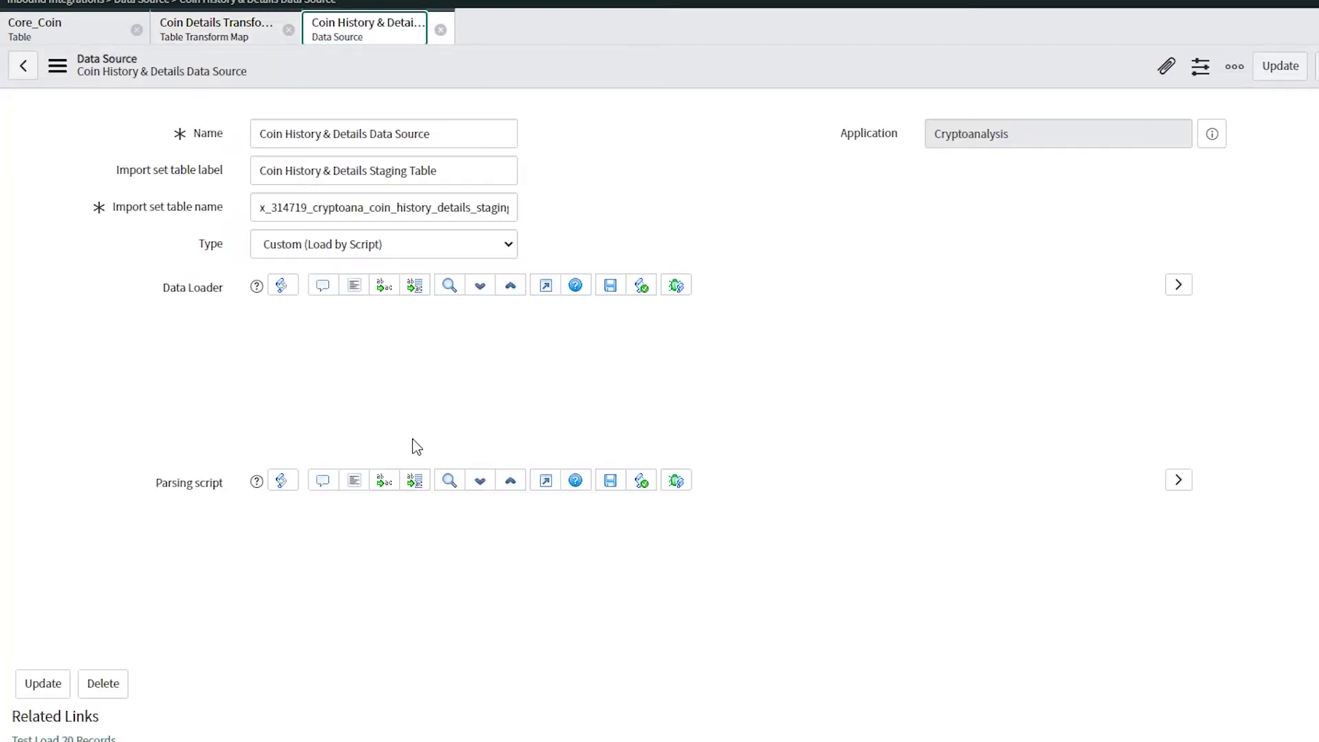
Step: Compare the fields in the Coin History & Details Data Source loader script with the Core_Coin table columns
scroll(663, 375, down, 12)
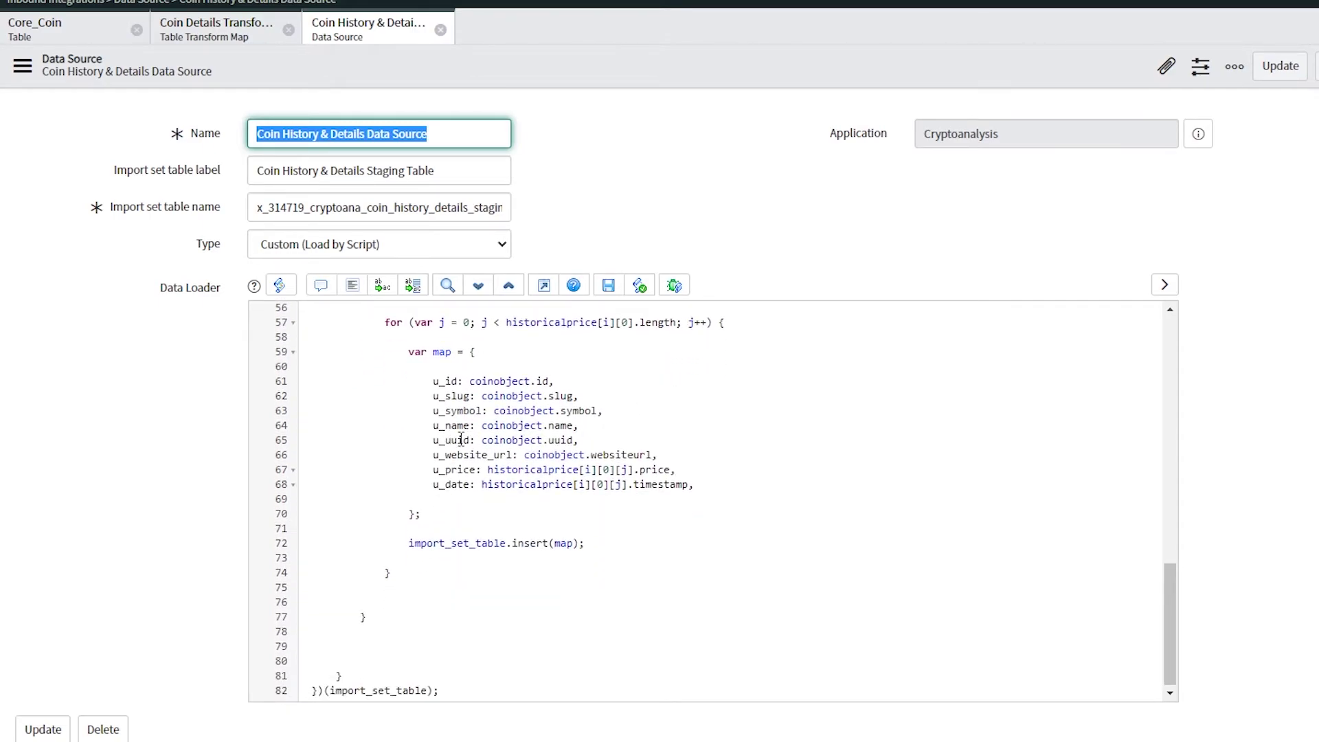
click(441, 30)
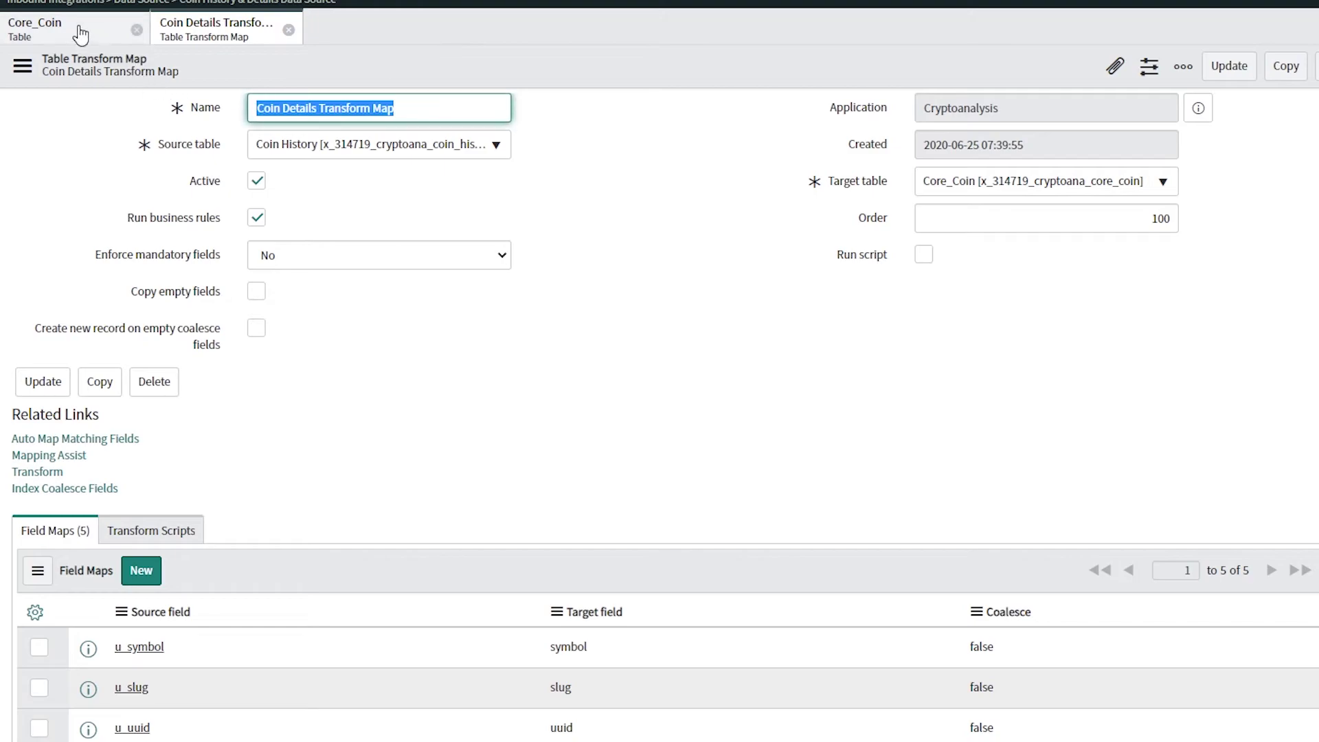
click(41, 27)
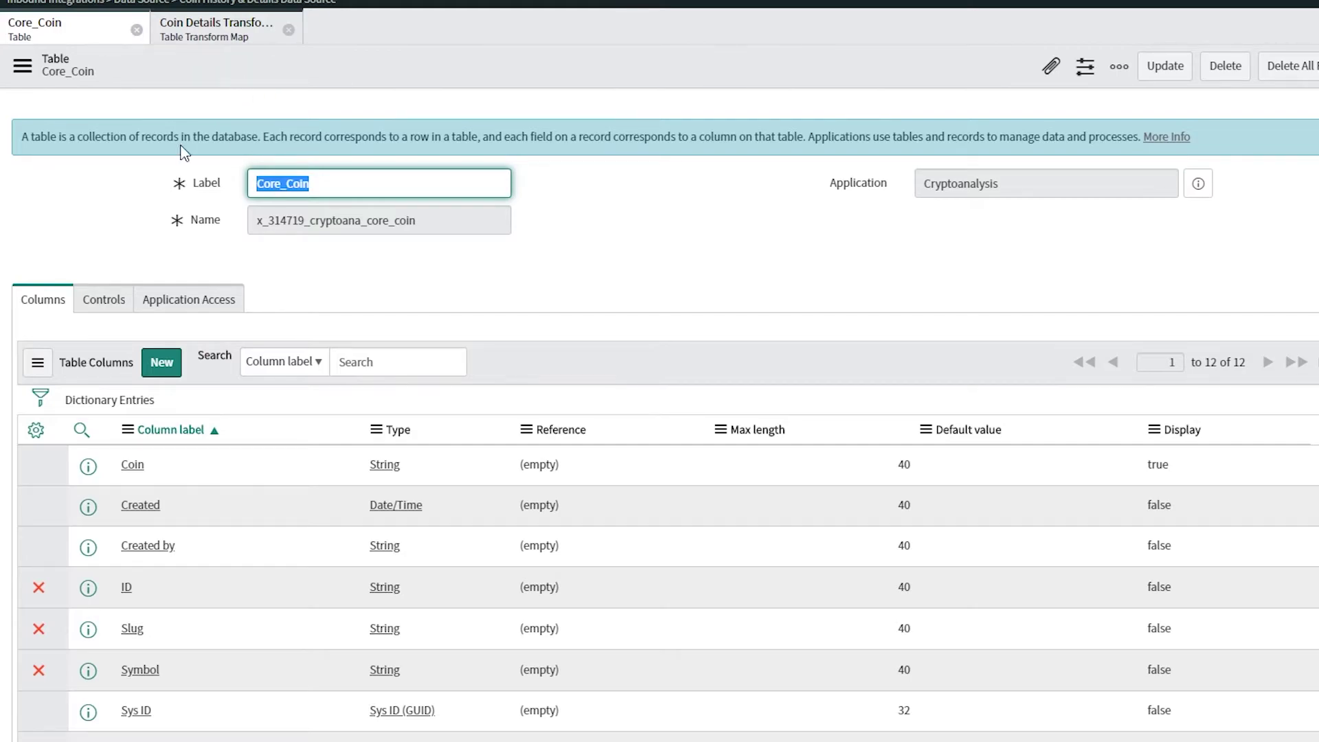
scroll(416, 168, down, 5)
scroll(417, 168, down, 5)
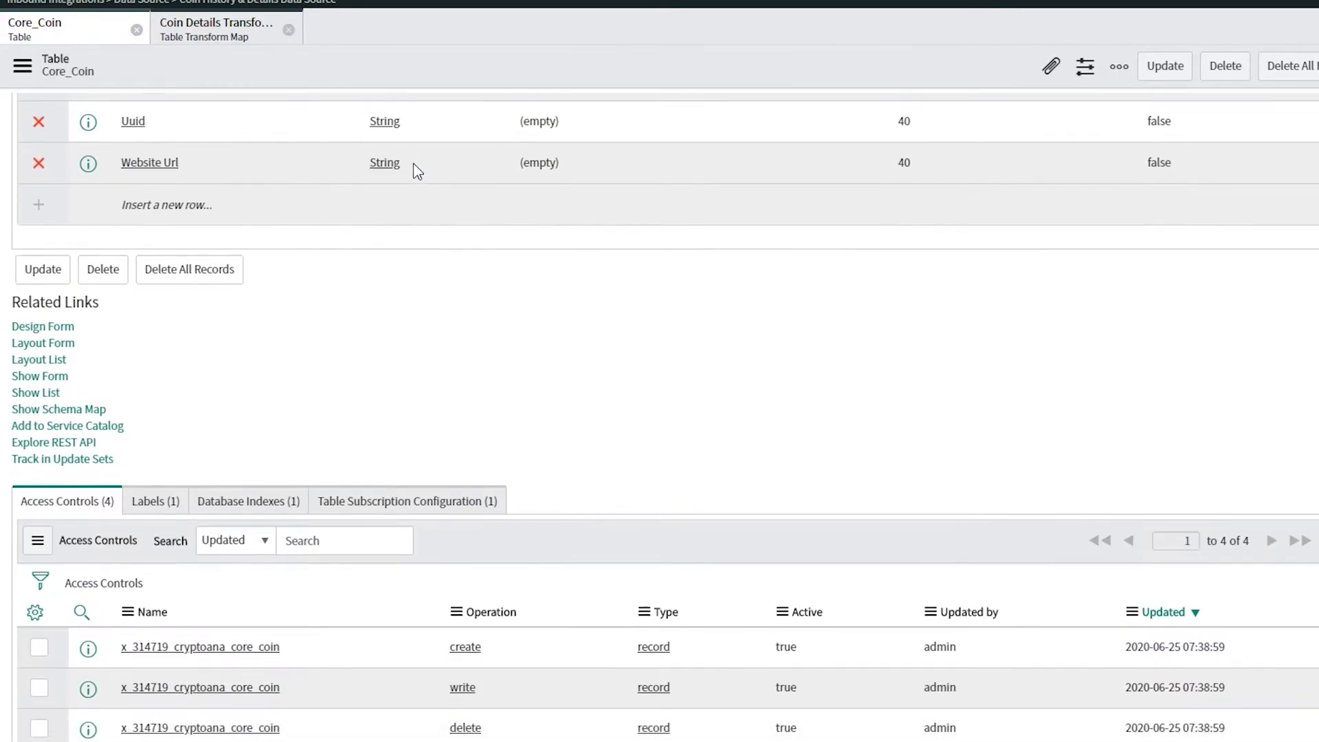
Step: Use Mapping Assist on the Coin Details Transform Map to map source field Name to target field Coin, and save the mapping
click(275, 30)
click(43, 456)
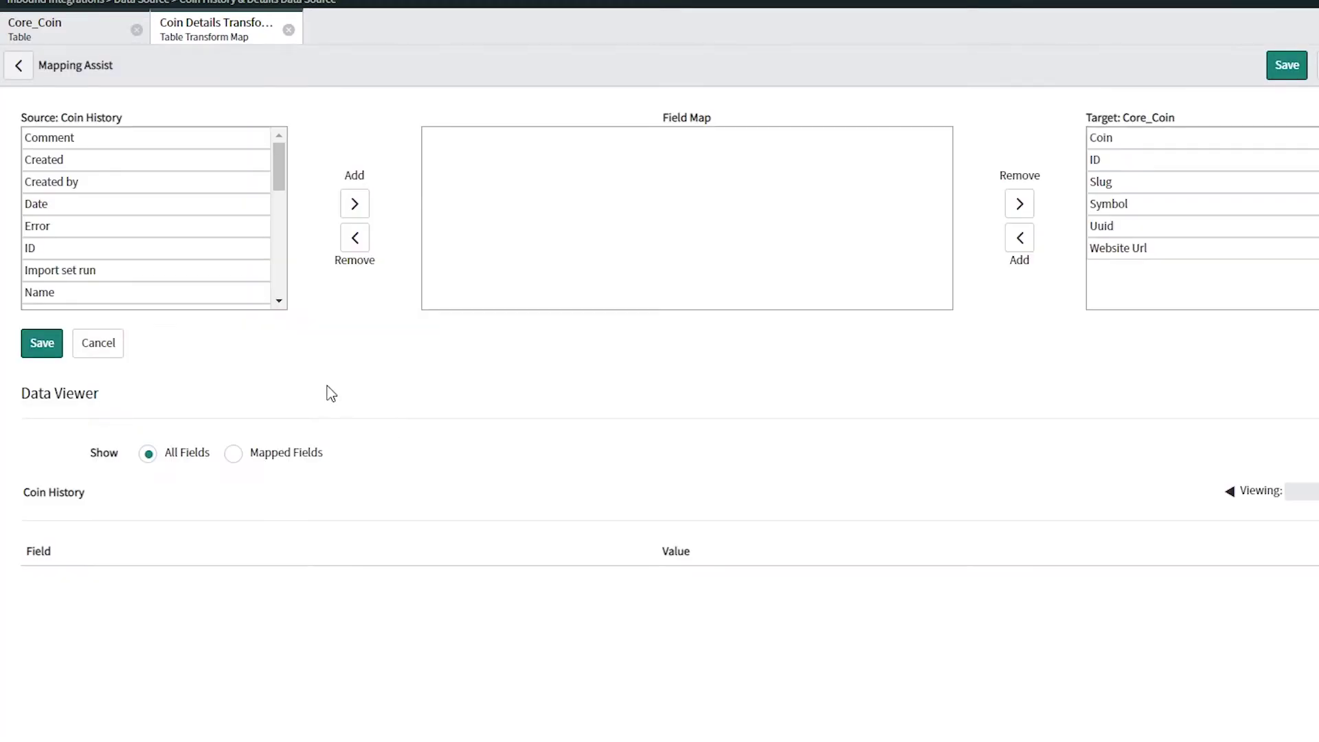
click(52, 292)
scroll(48, 292, down, 1)
click(348, 204)
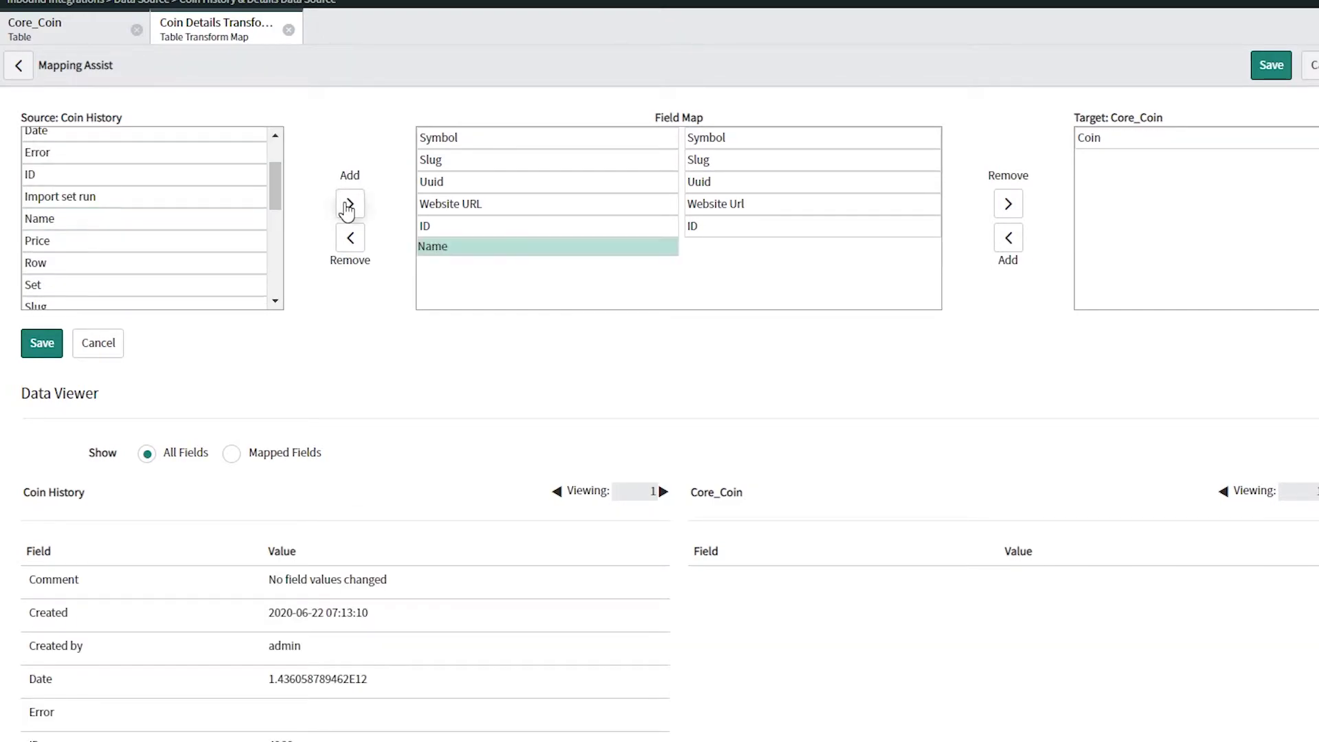
click(1120, 138)
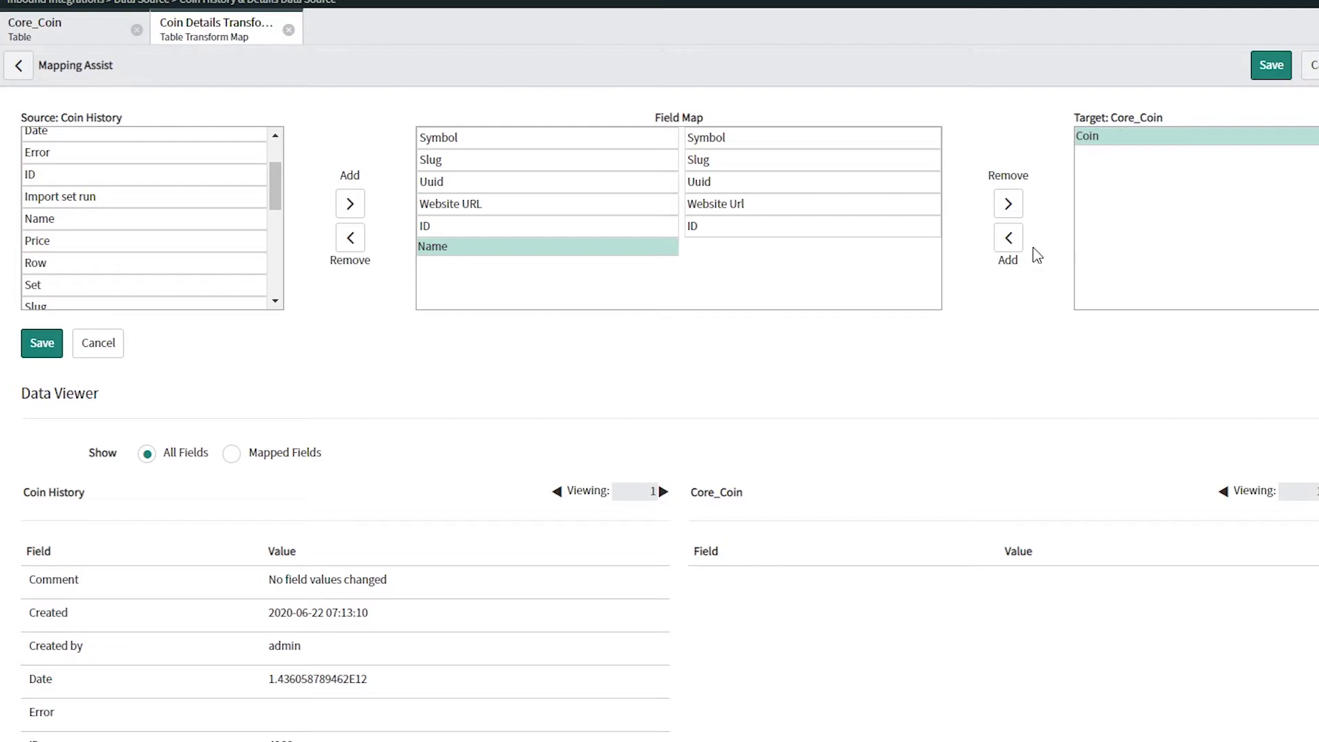
click(1008, 237)
click(46, 344)
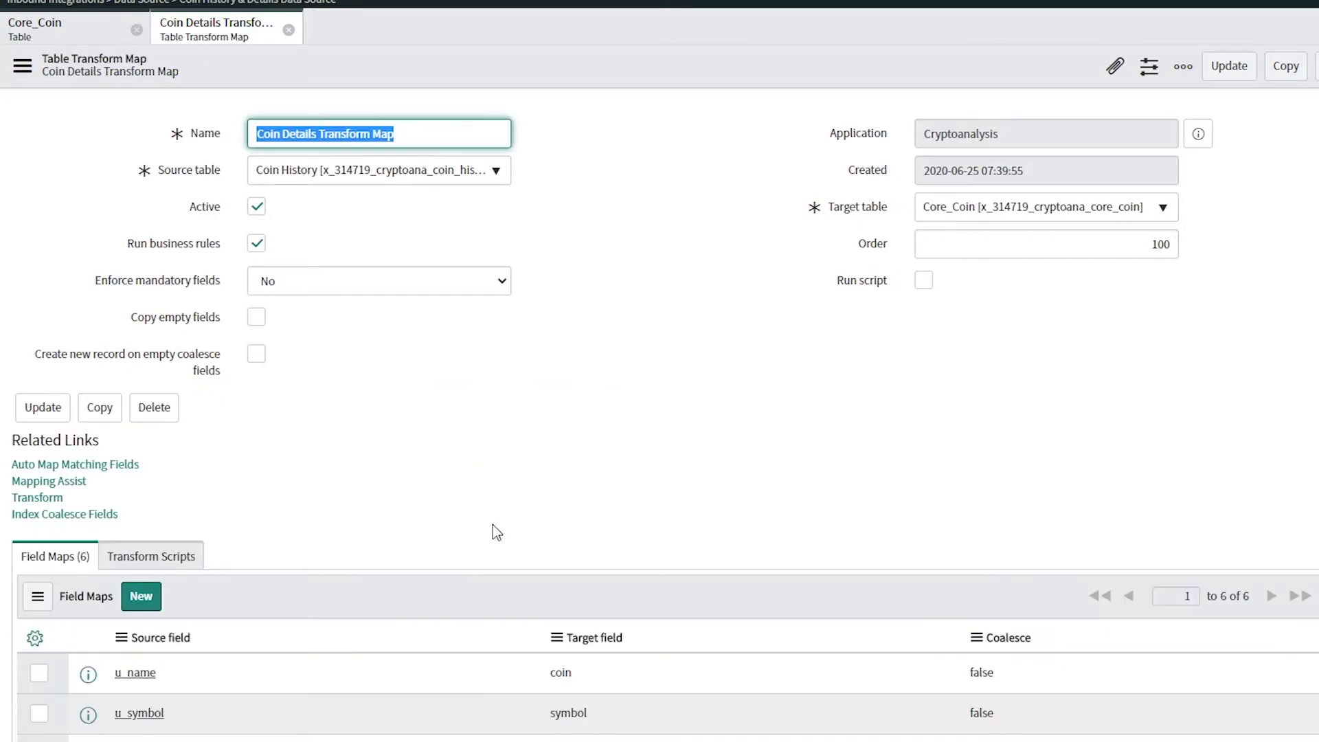
Step: Set Coalesce to true for the u_name to coin field map and save the transform map
scroll(520, 516, down, 3)
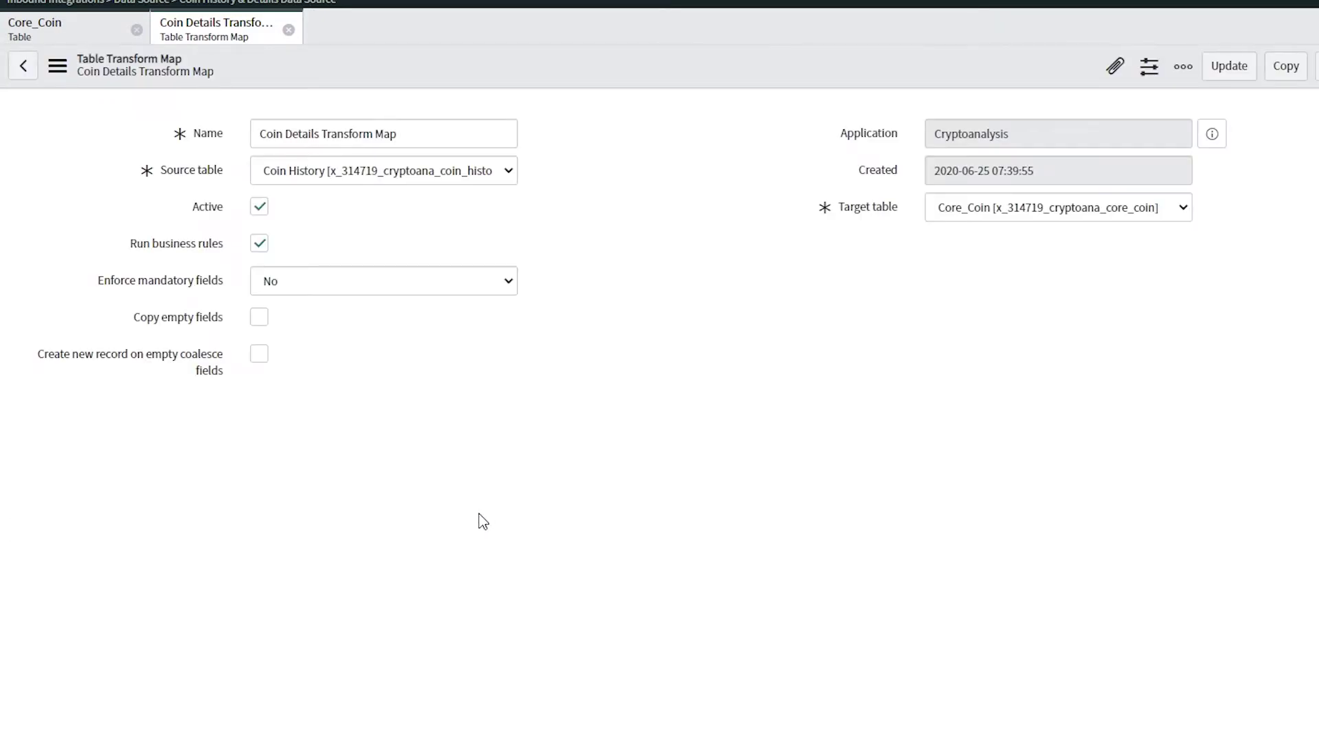
scroll(474, 506, down, 5)
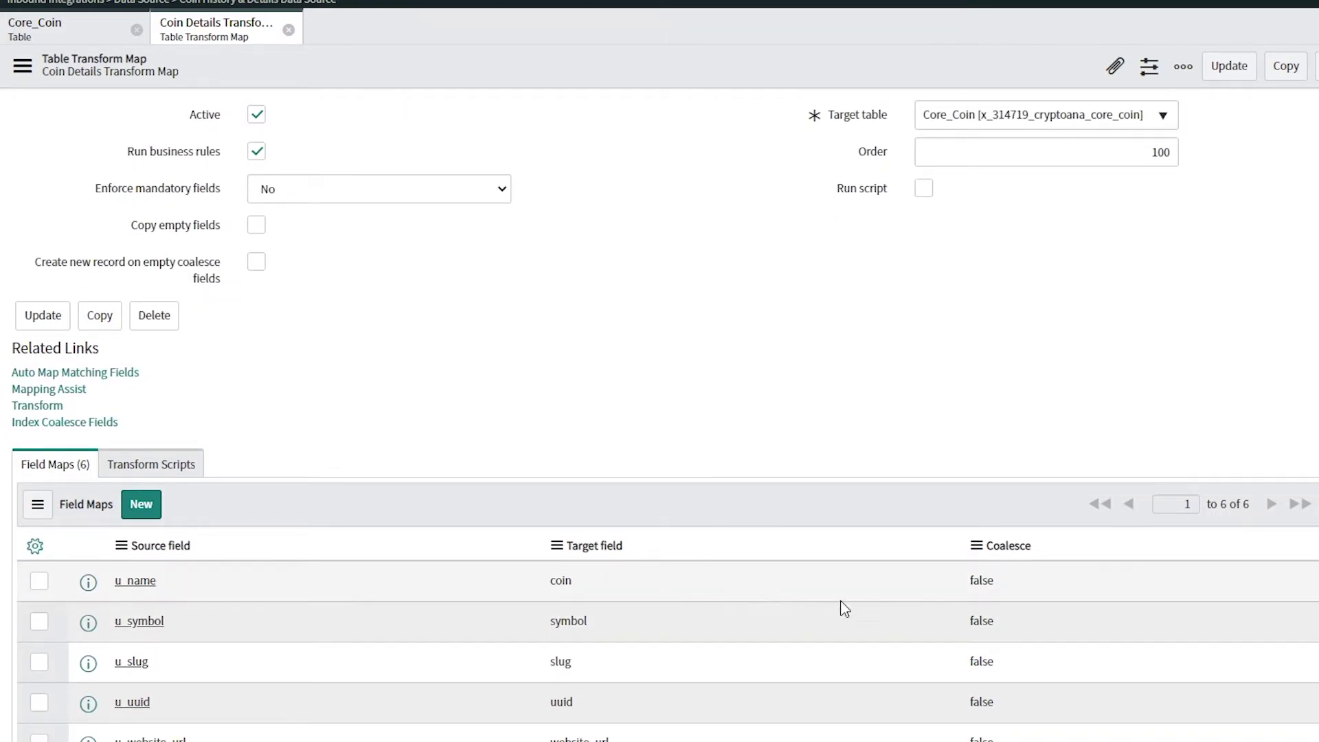
scroll(999, 598, down, 2)
click(1007, 469)
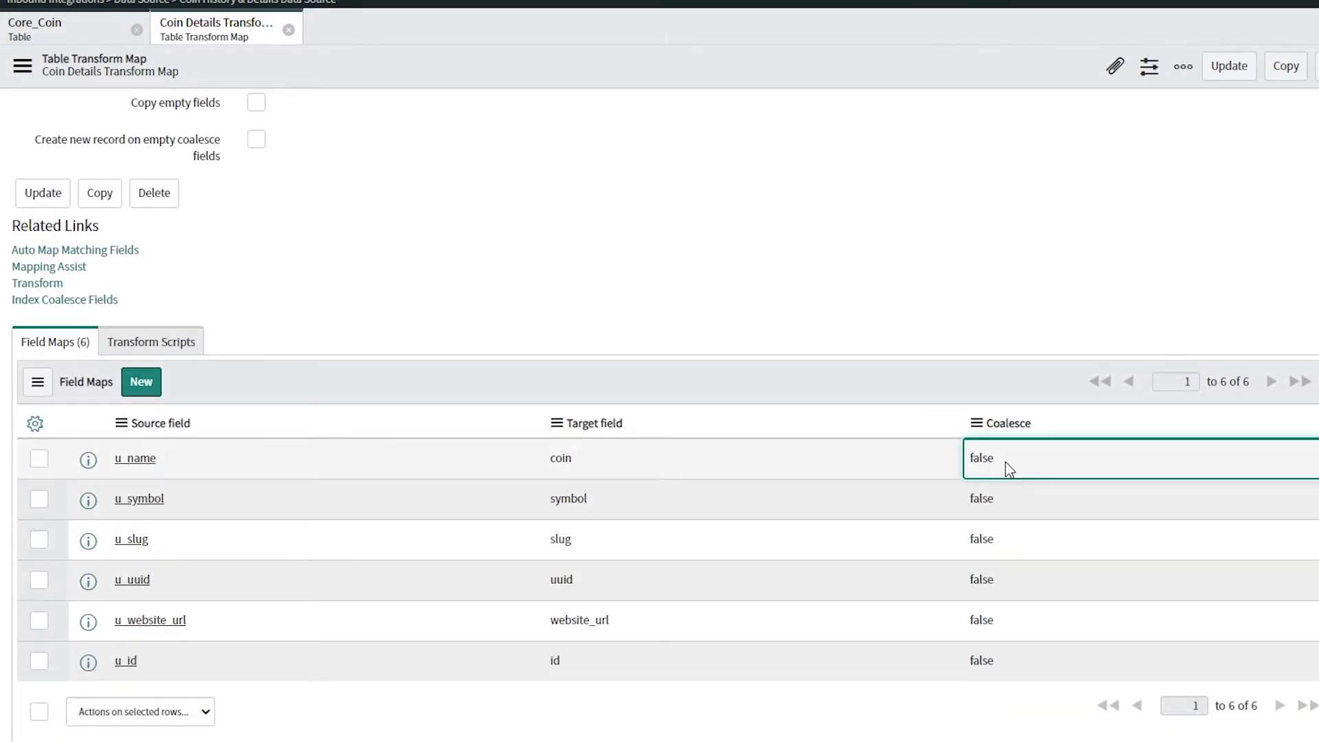
click(1008, 468)
double_click(1032, 459)
click(1030, 459)
click(1010, 485)
click(1056, 458)
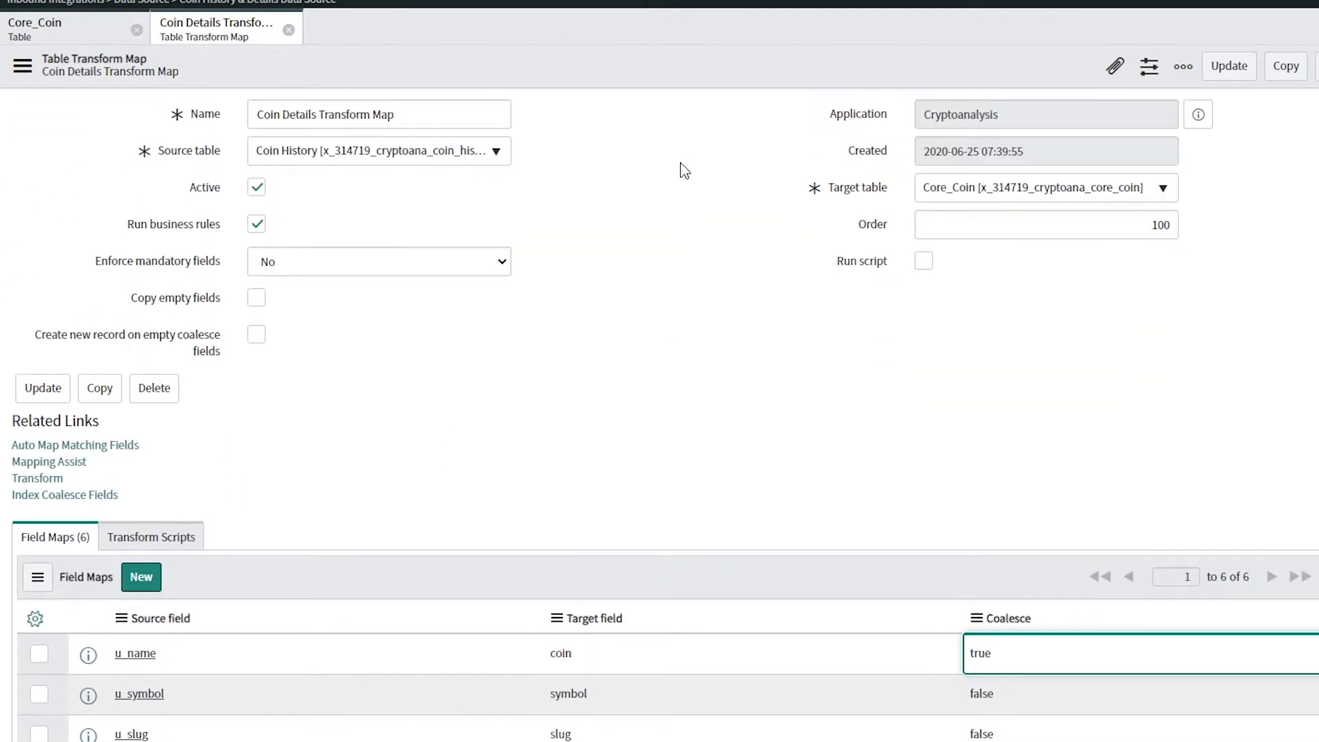
right_click(677, 71)
click(690, 84)
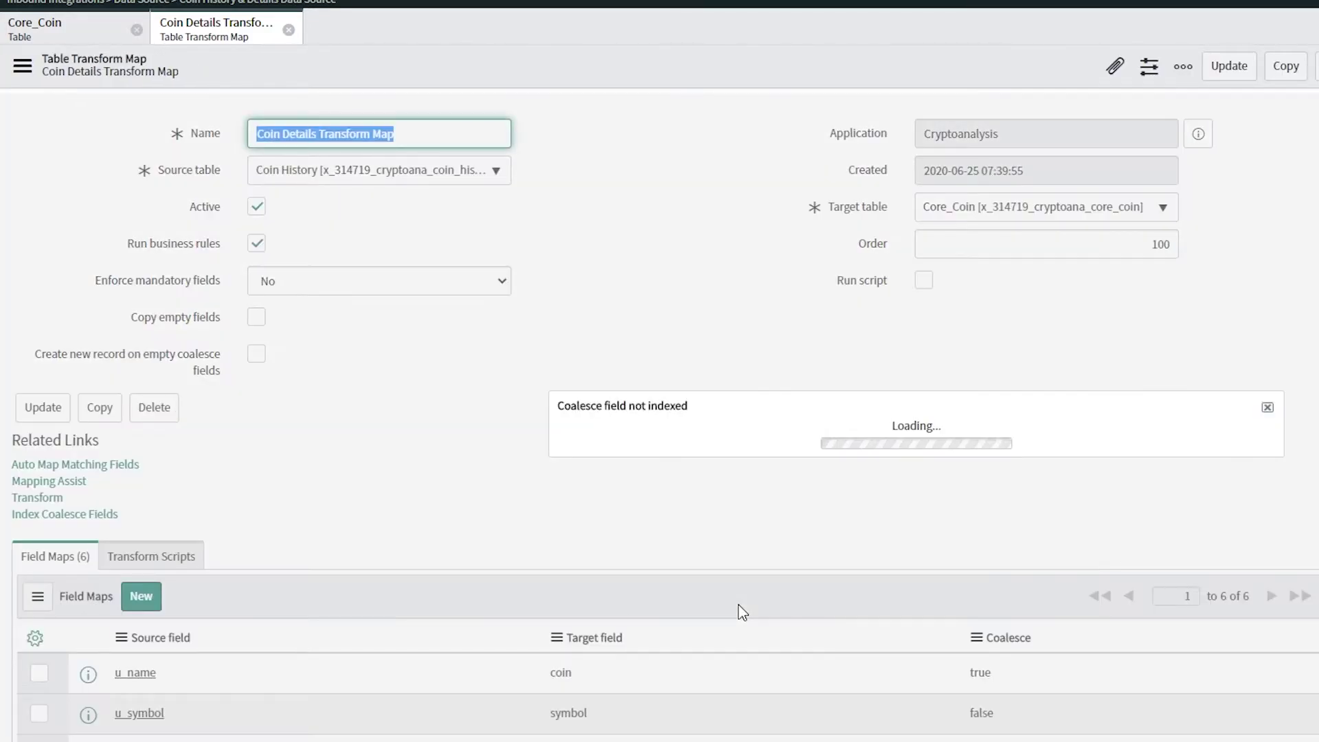
Step: Create an index on the Core_Coin table's Coin field with the Do not notify me option
click(1024, 457)
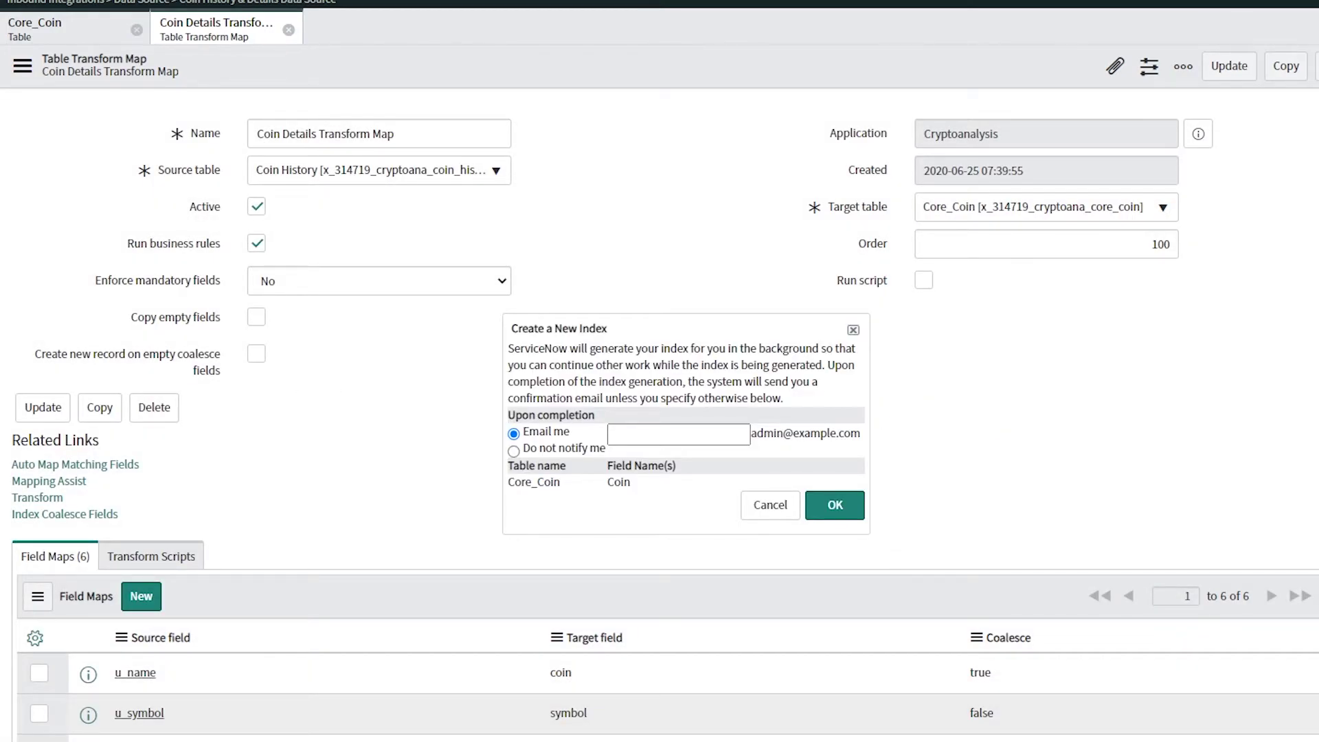
click(513, 451)
click(834, 505)
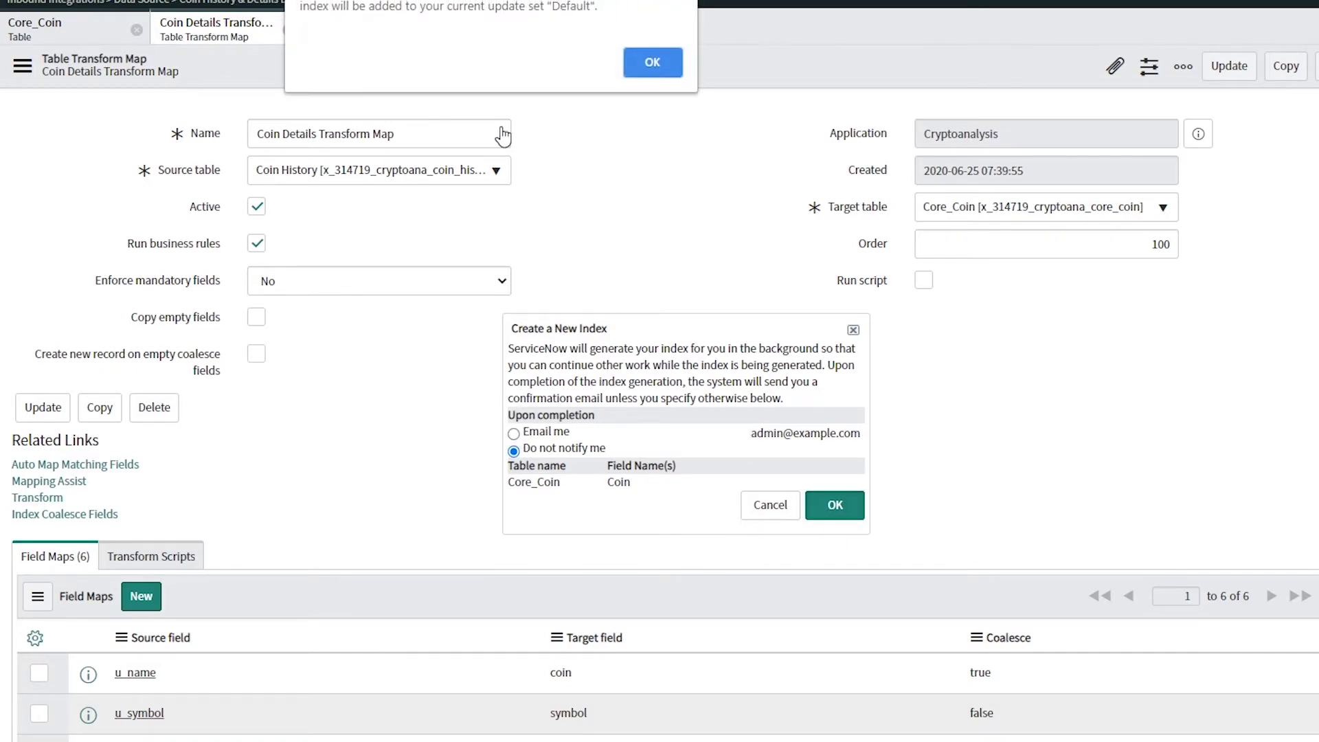
click(650, 63)
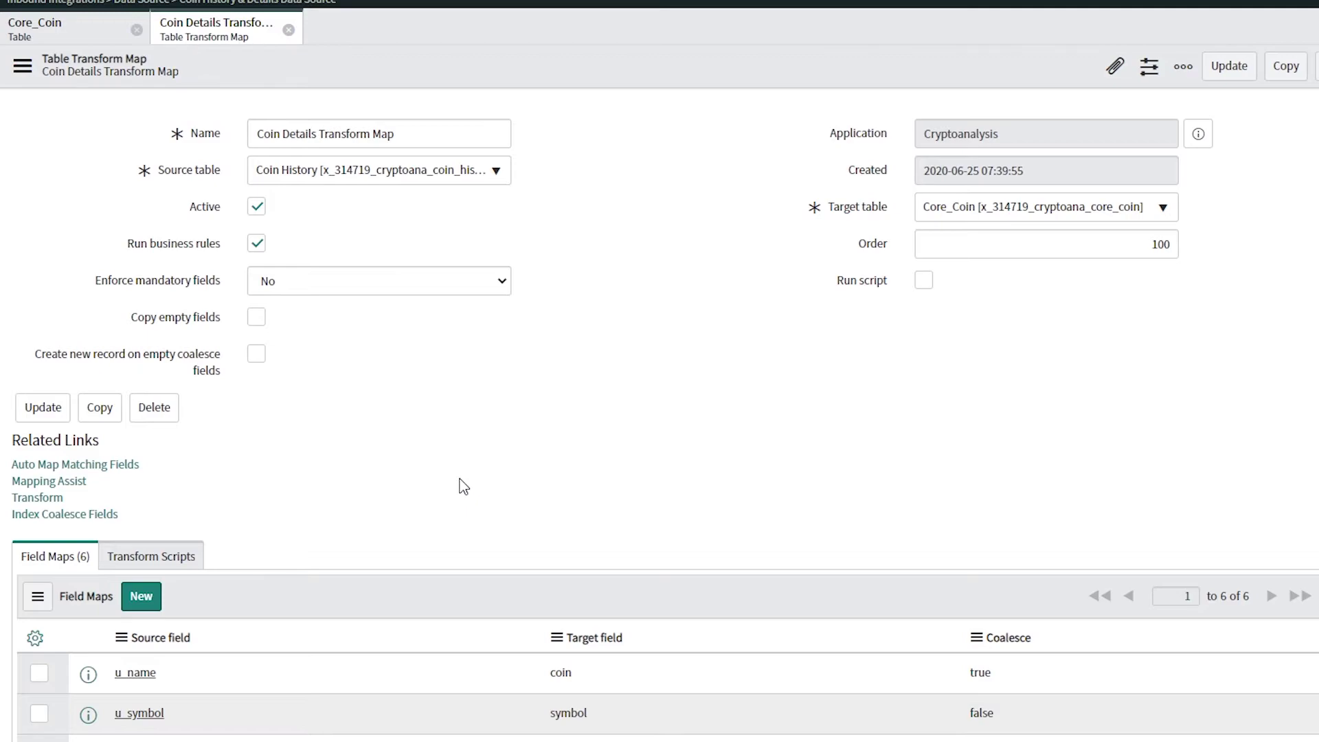
Step: Review the transform map's field maps and the data source's loader script that fills the staging table fields
scroll(639, 370, down, 3)
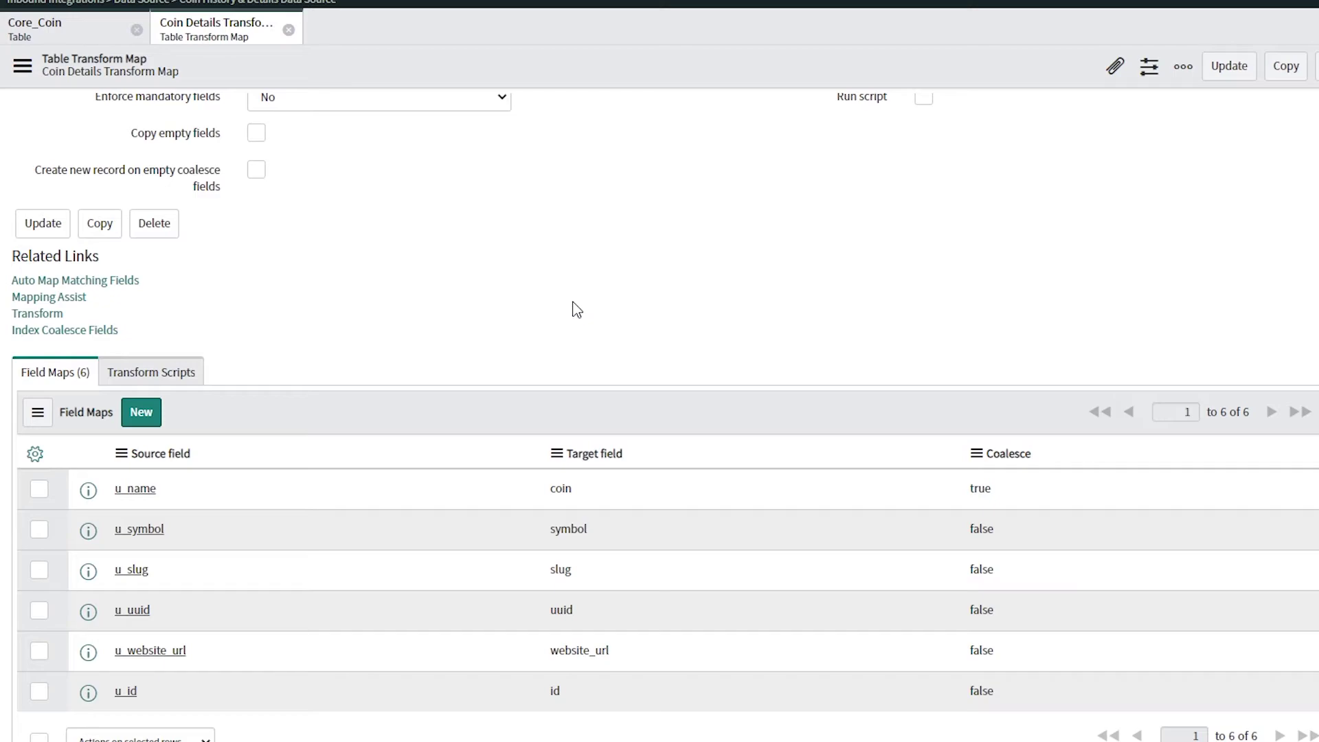
click(72, 31)
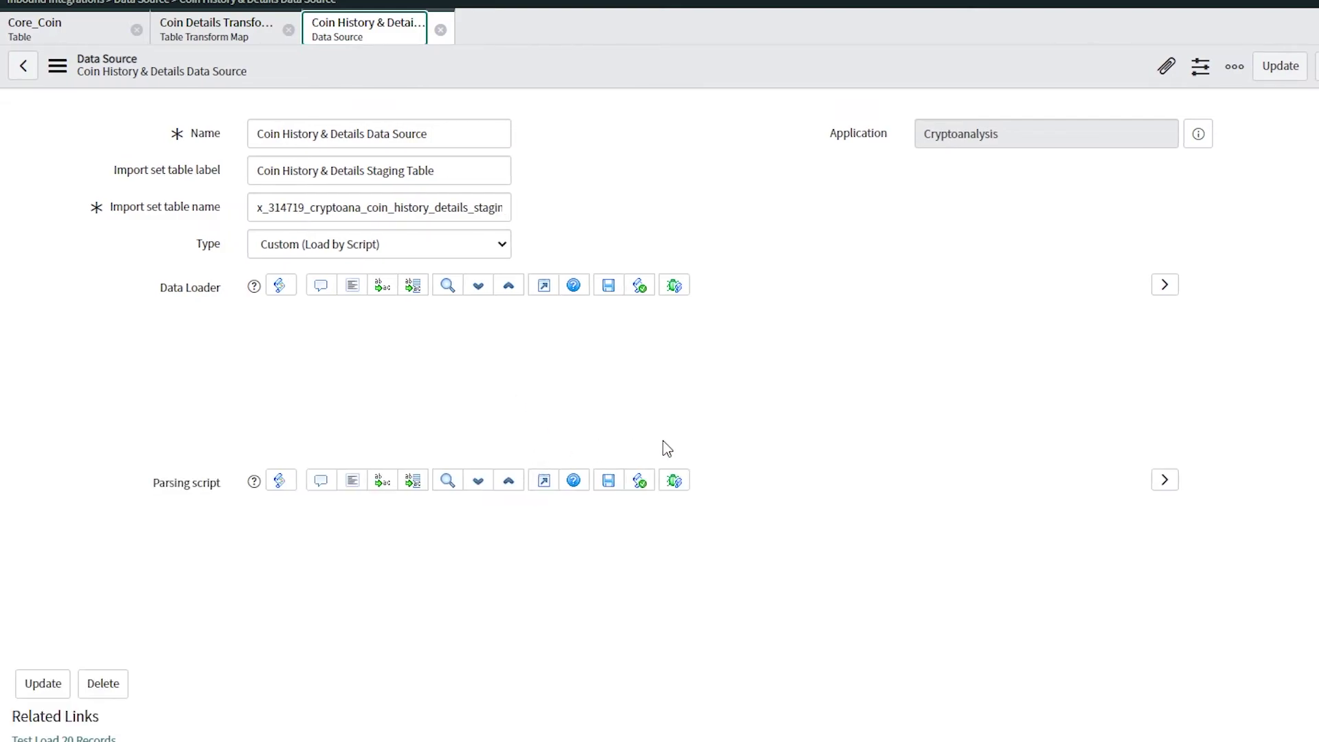
scroll(609, 500, down, 3)
scroll(608, 500, down, 8)
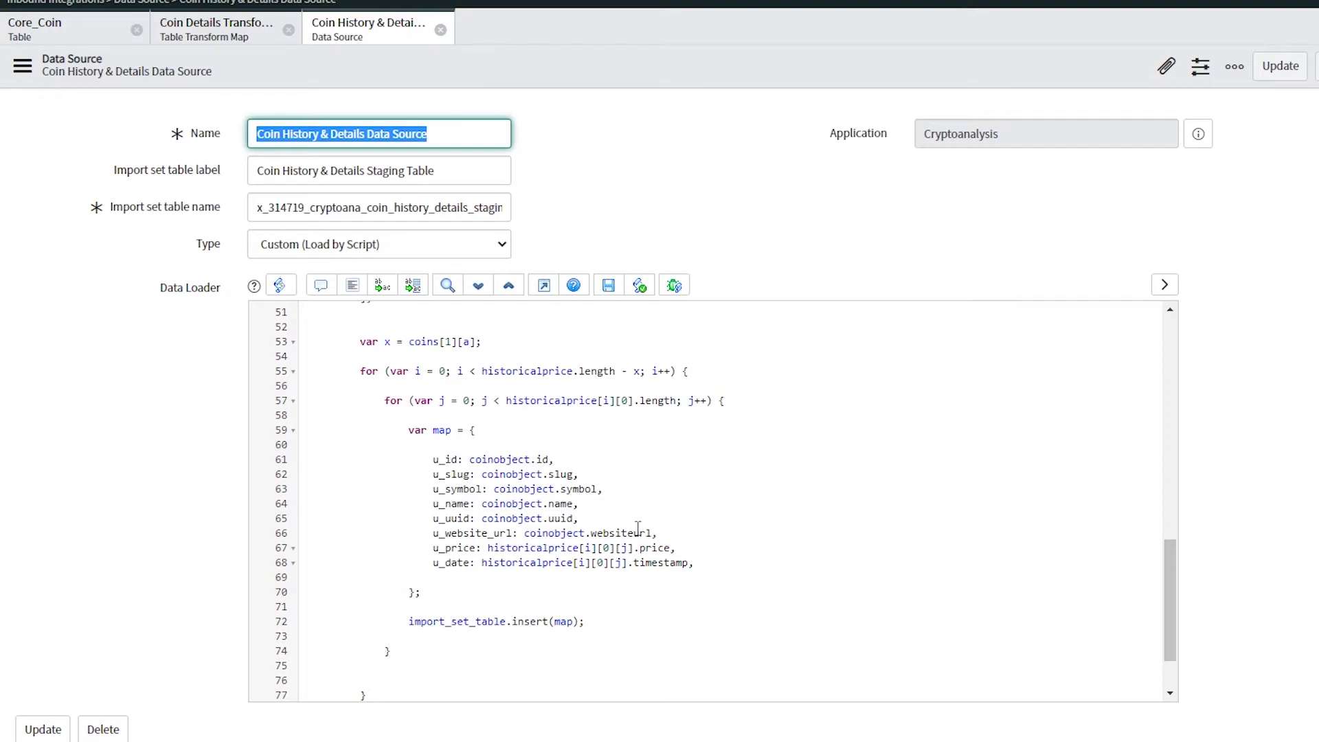
click(441, 29)
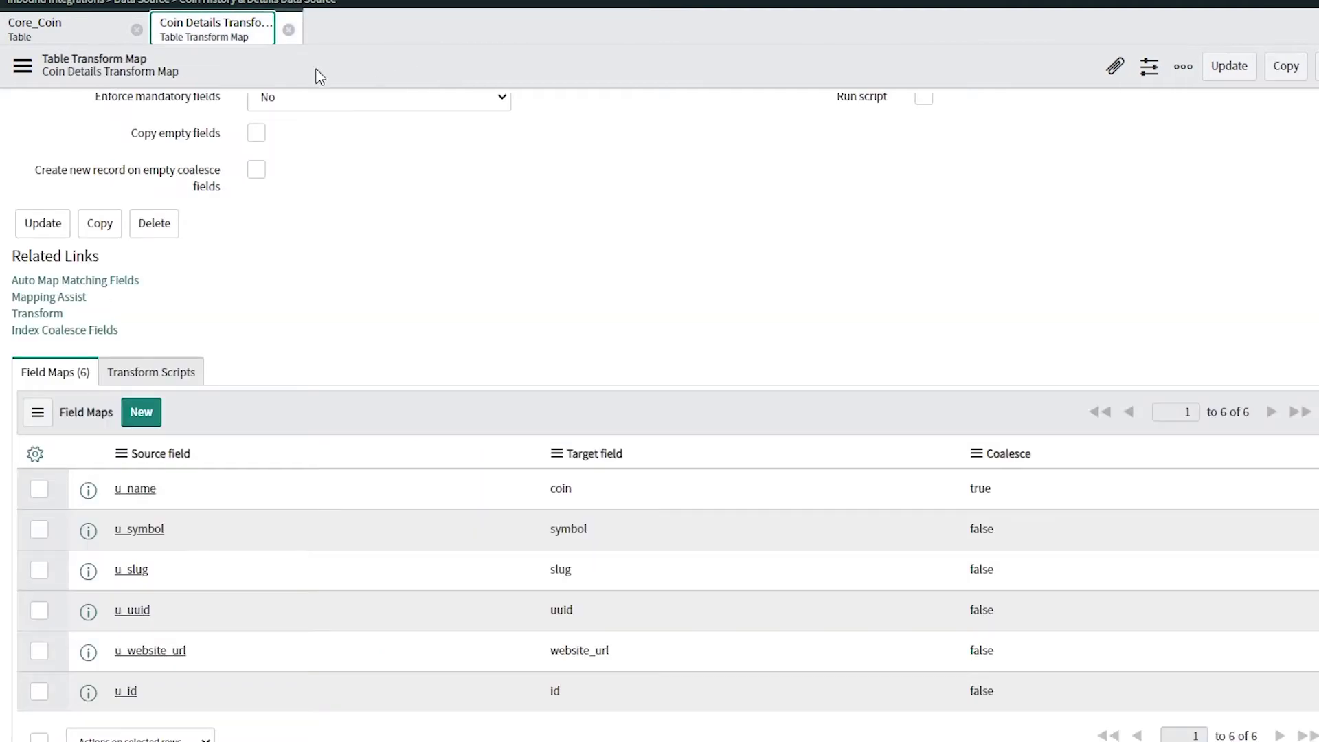
Step: Load all records from the Coin History & Details Data Source and transform the resulting import set with the Coin Details Transform Map
click(288, 30)
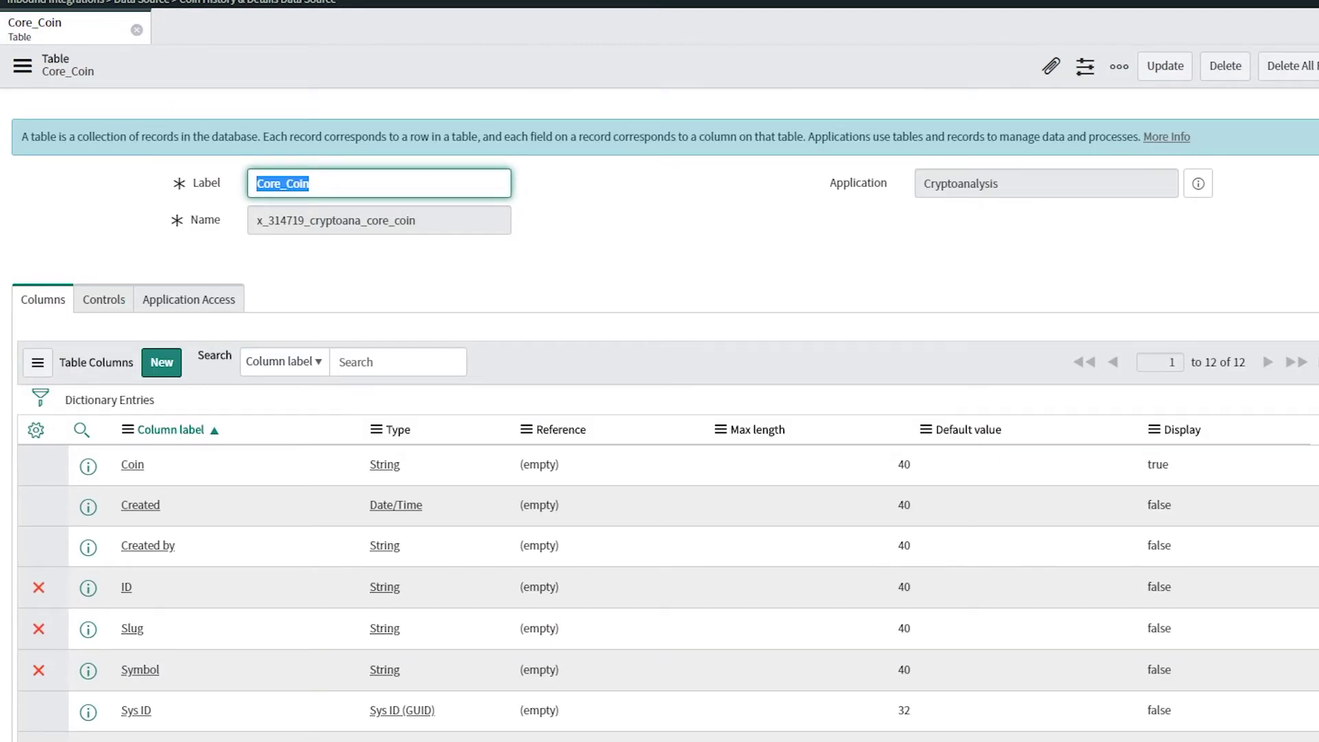
click(2, 440)
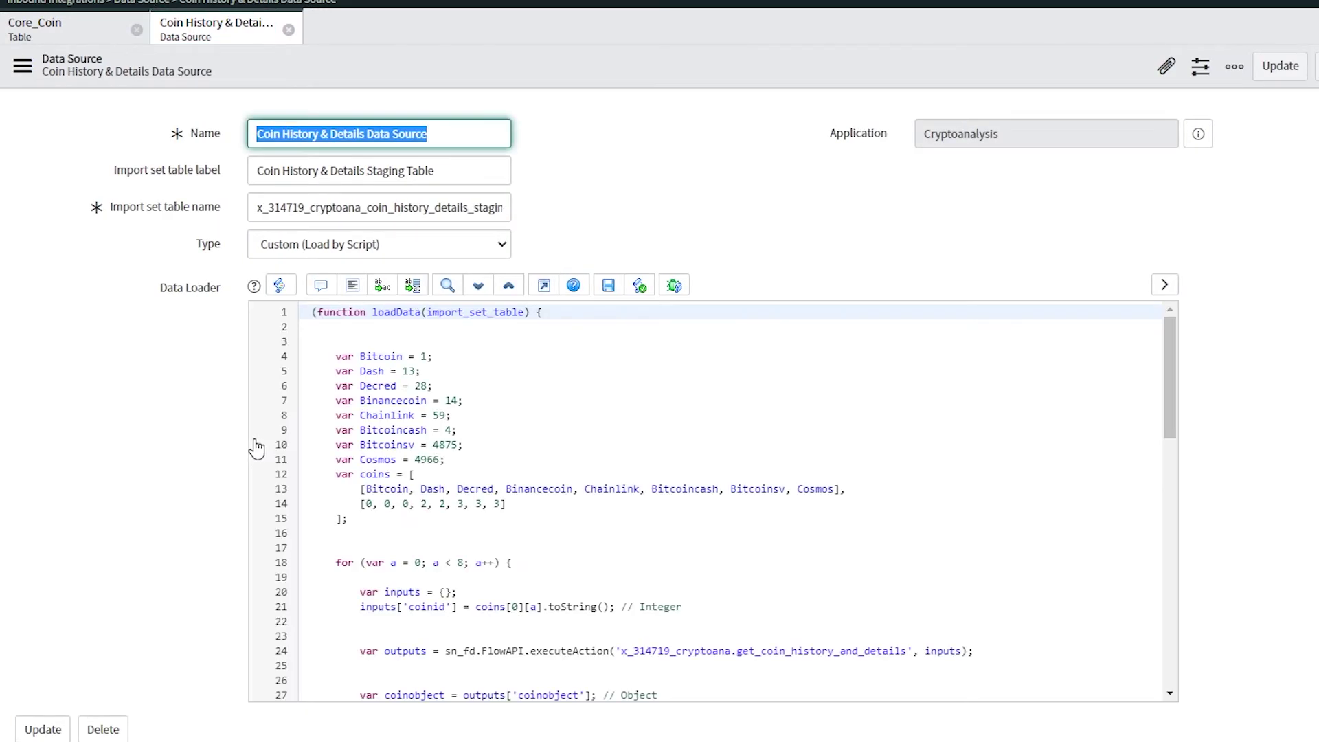
scroll(157, 440, down, 3)
scroll(157, 441, down, 1)
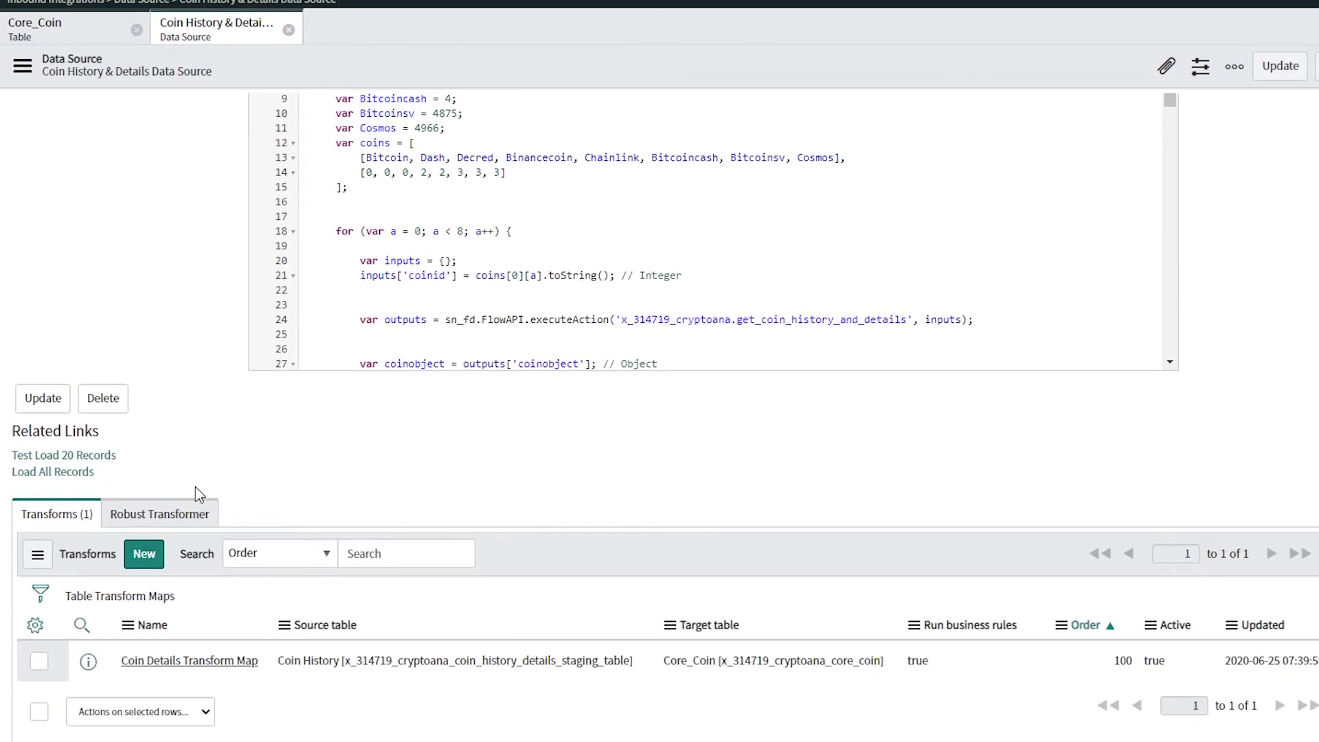
click(68, 473)
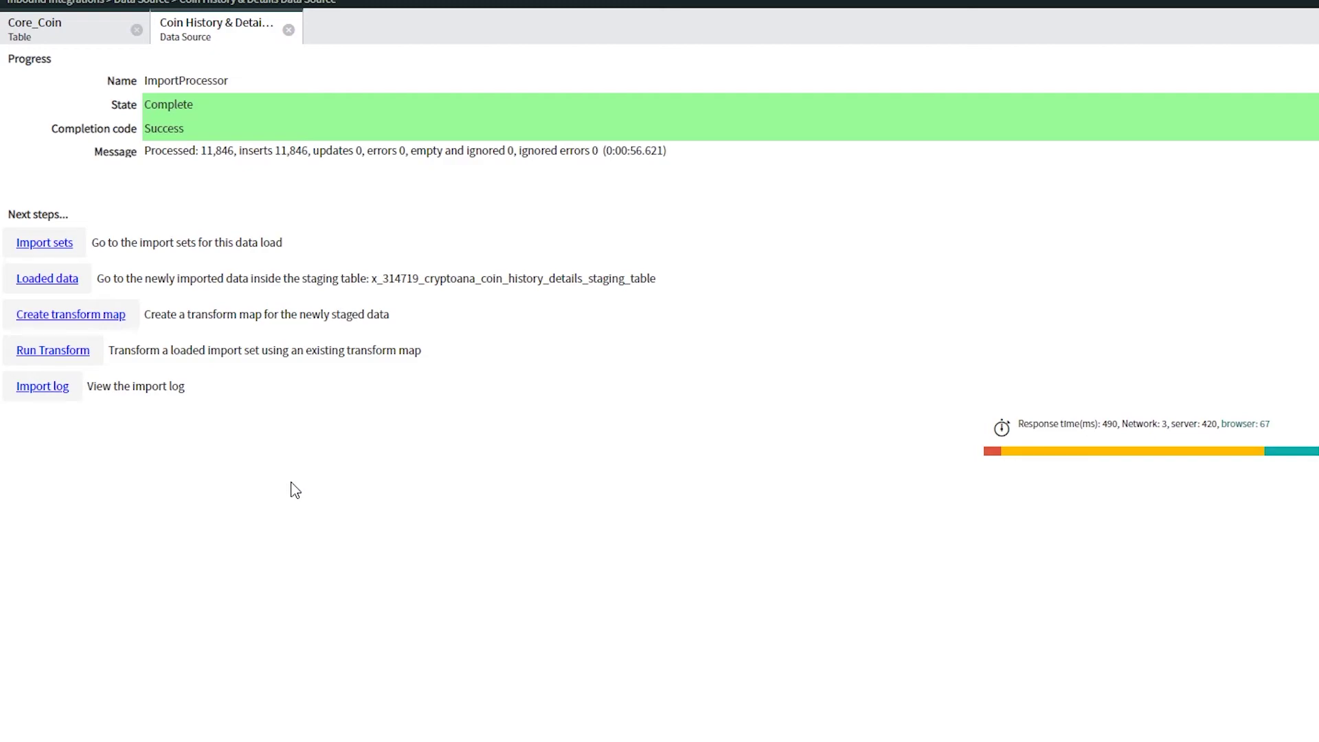
click(76, 353)
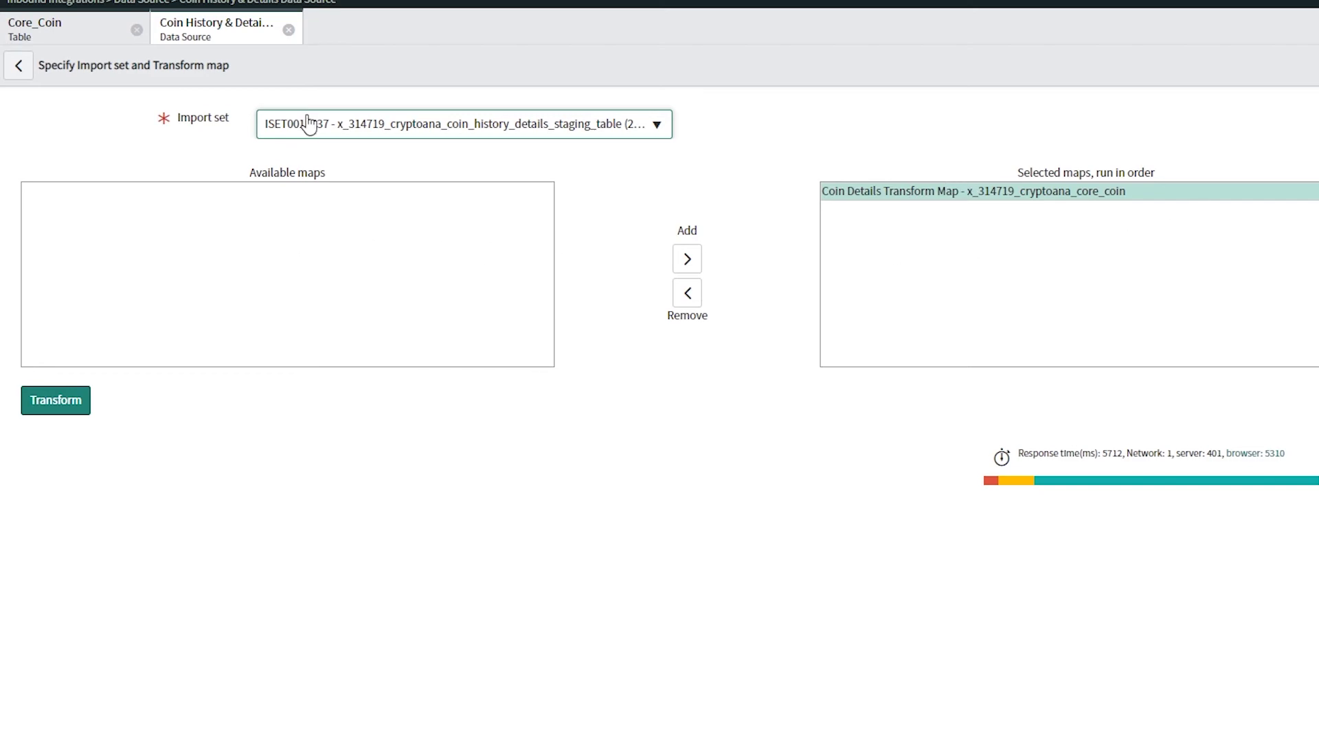
click(59, 402)
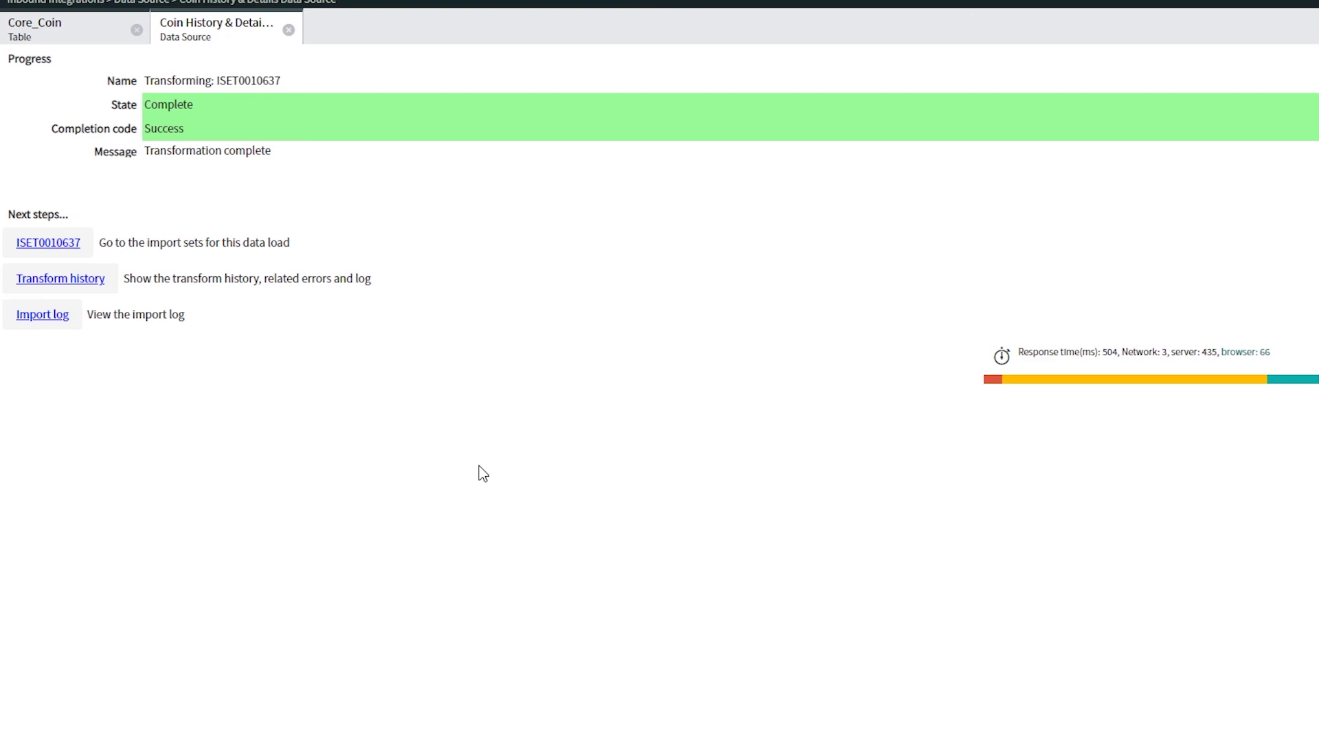
Step: Close the data source and open the list of records in the Core_Coin table
click(289, 29)
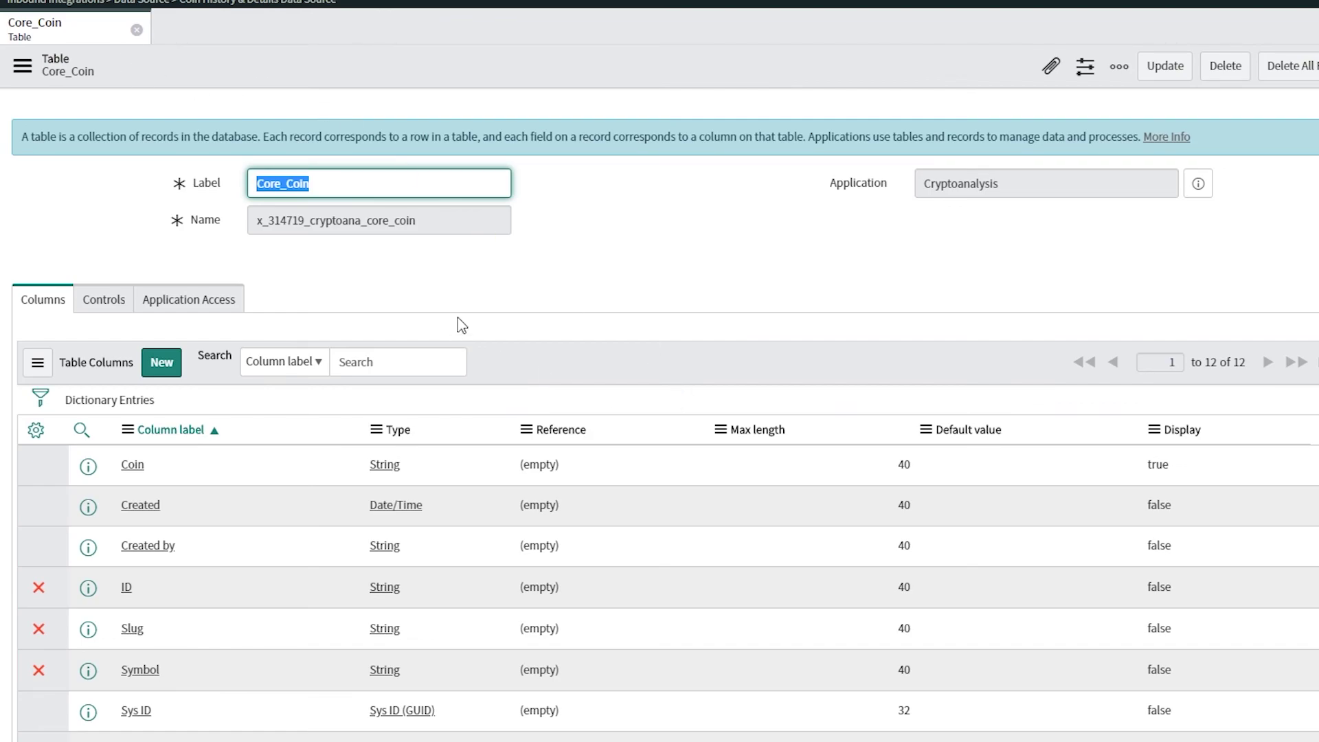
scroll(456, 315, down, 13)
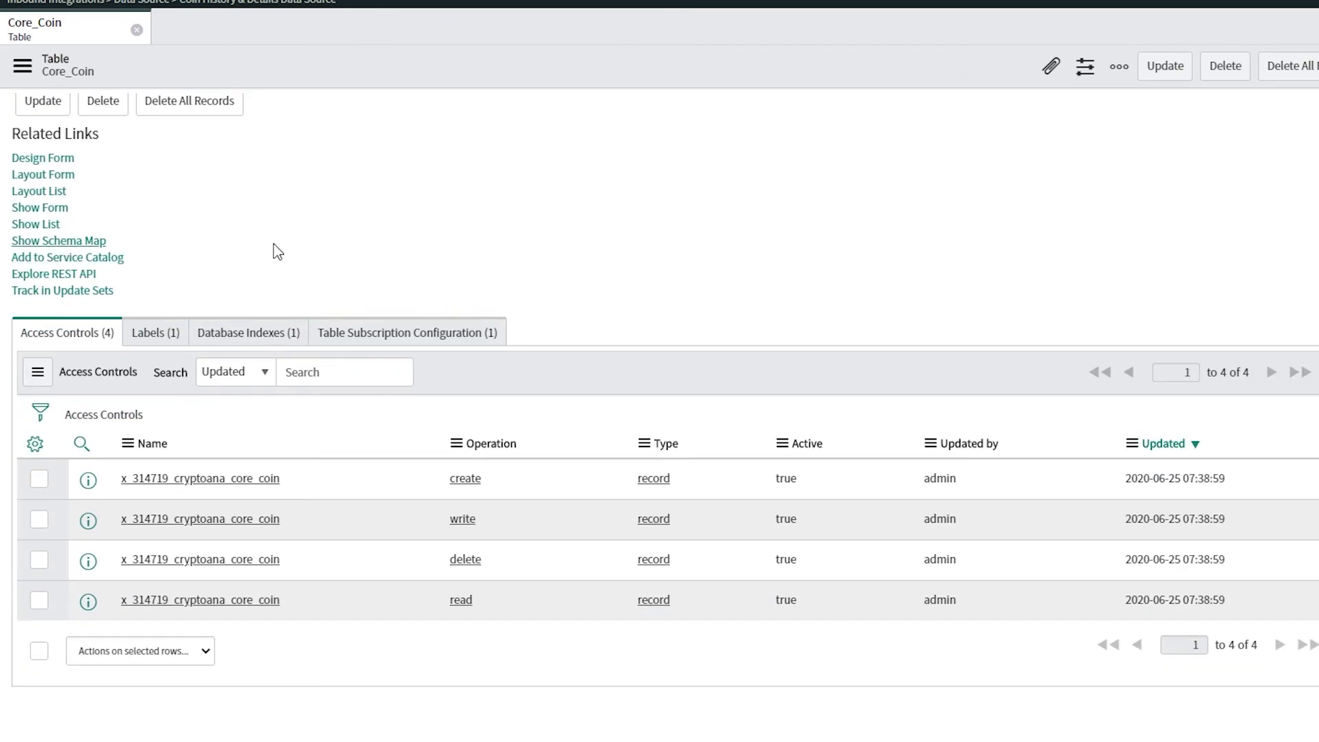
click(33, 224)
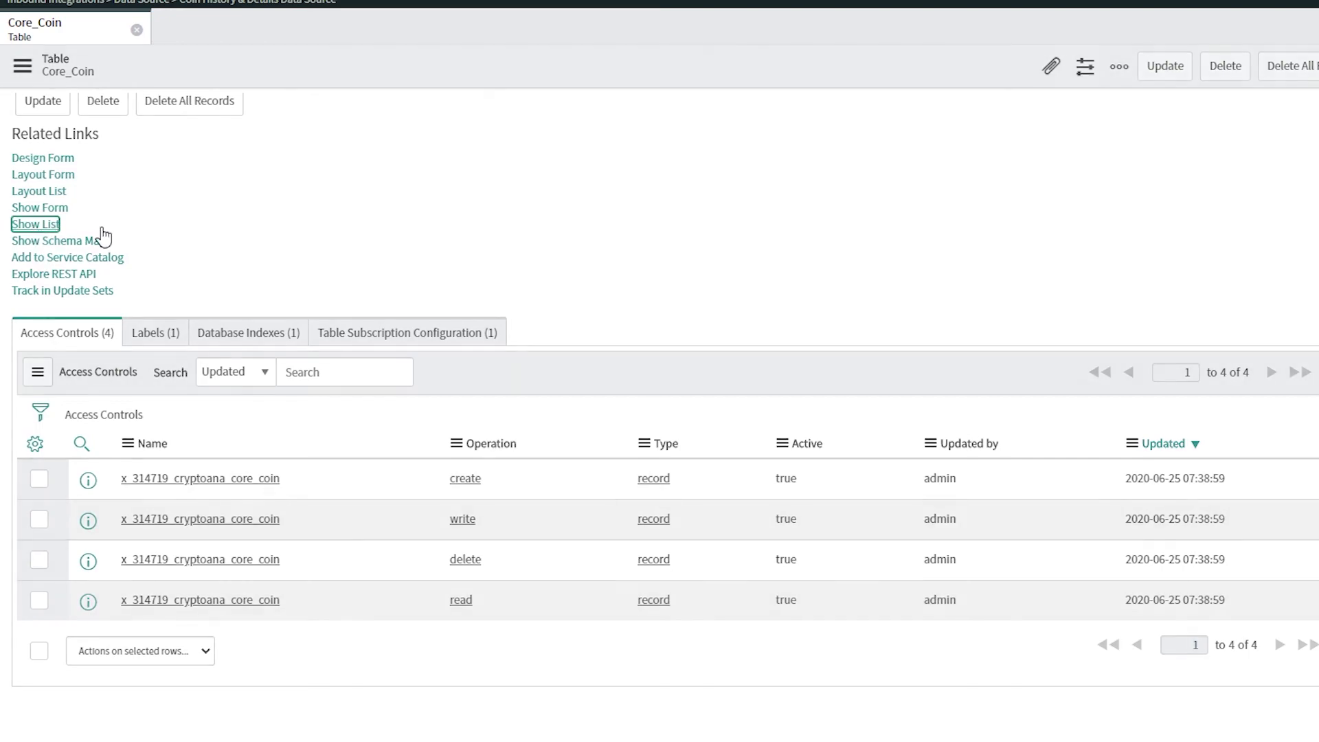